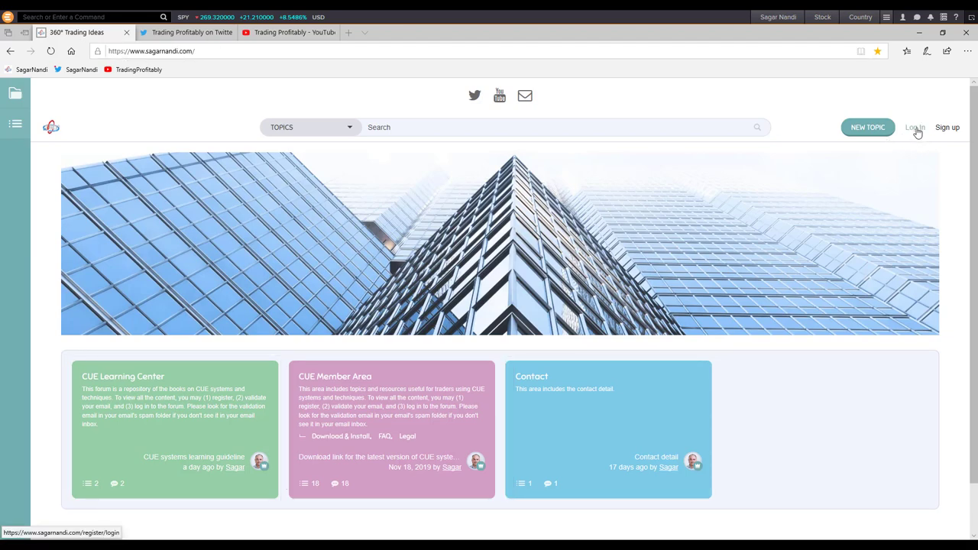
Log in to the 360° Trading Ideas site with the account's username and password.
click(916, 128)
text(s)
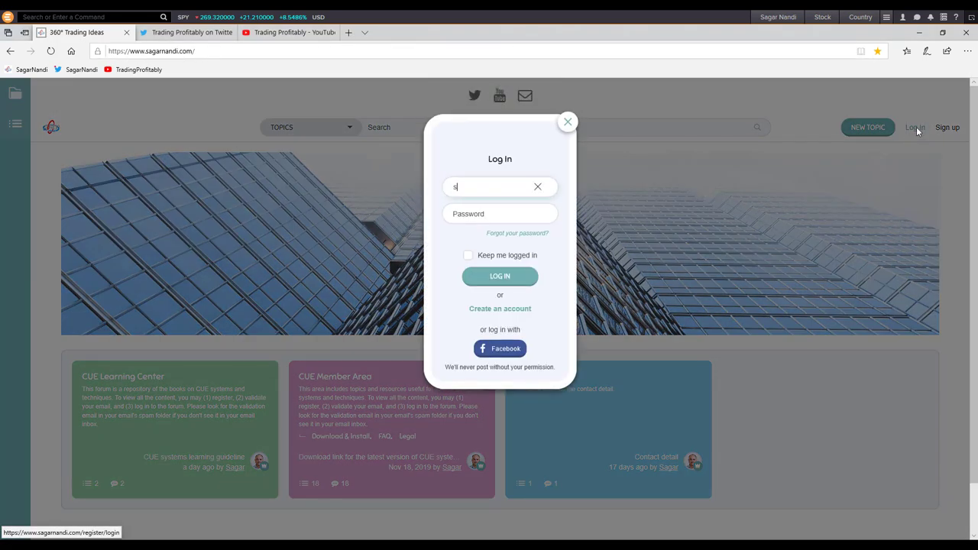
text(agar)
key(Tab)
text(**)
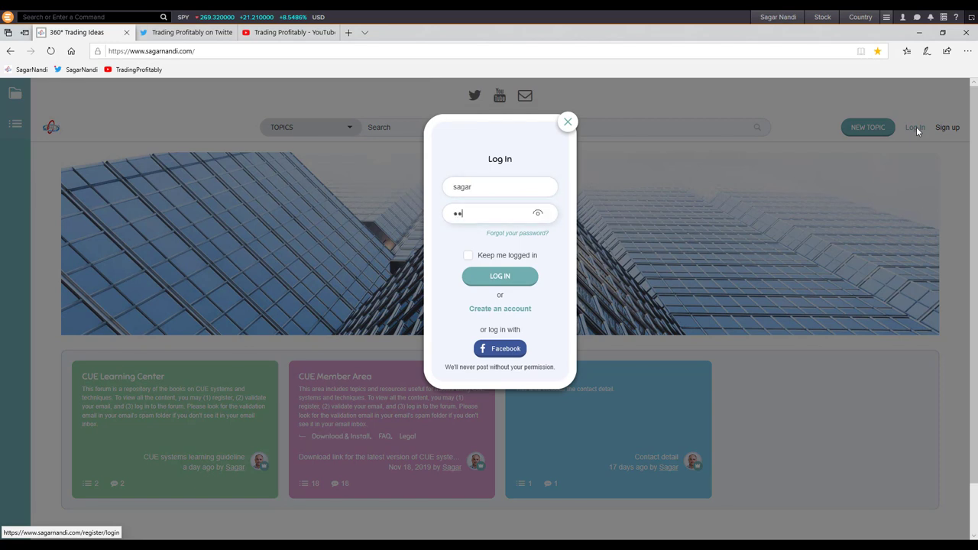
text(********)
key(Return)
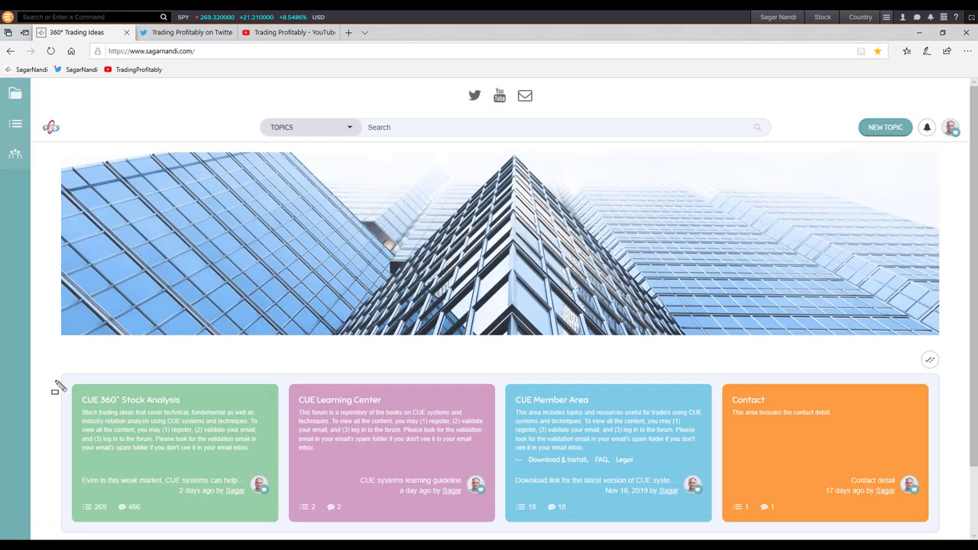
Frame the CUE 360° Stock Analysis card with a box, clear the box, and open that category.
mouse_move(56, 379)
mouse_down()
mouse_move(271, 508)
mouse_move(283, 529)
mouse_up()
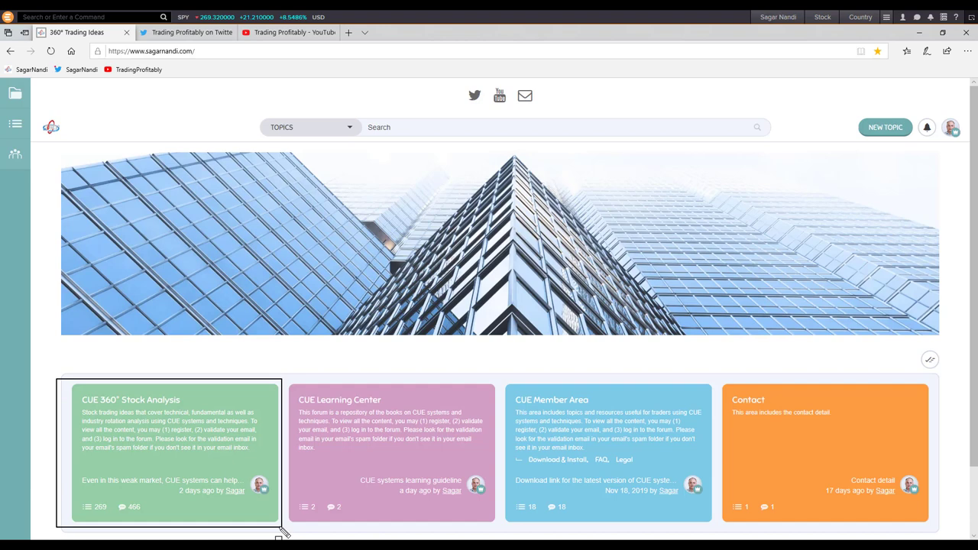
key(Escape)
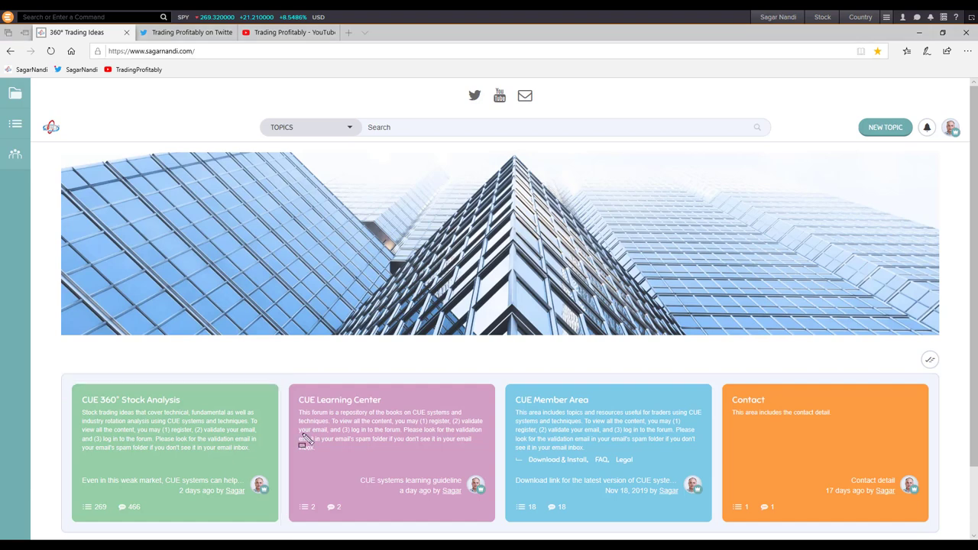
click(123, 401)
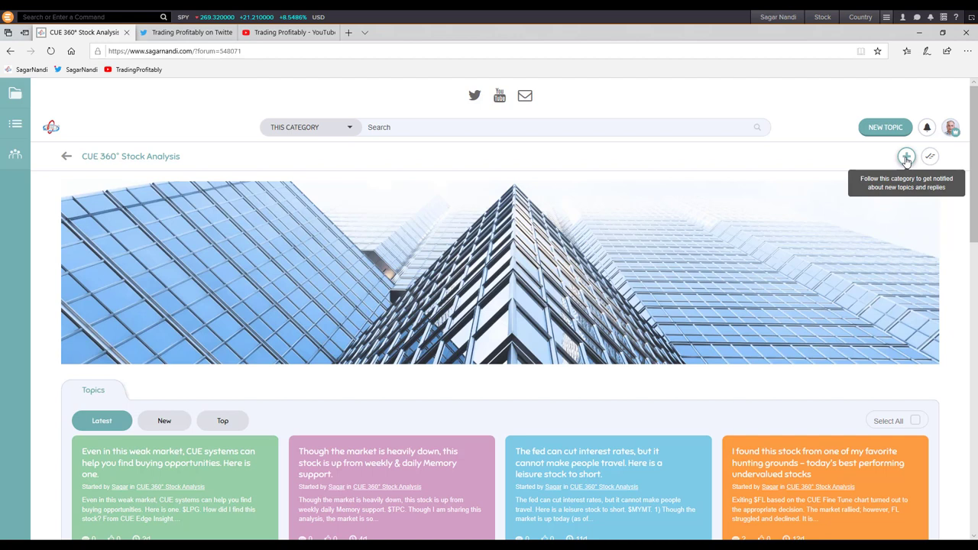
Open the Trading Profitably profile page on Twitter.
click(183, 34)
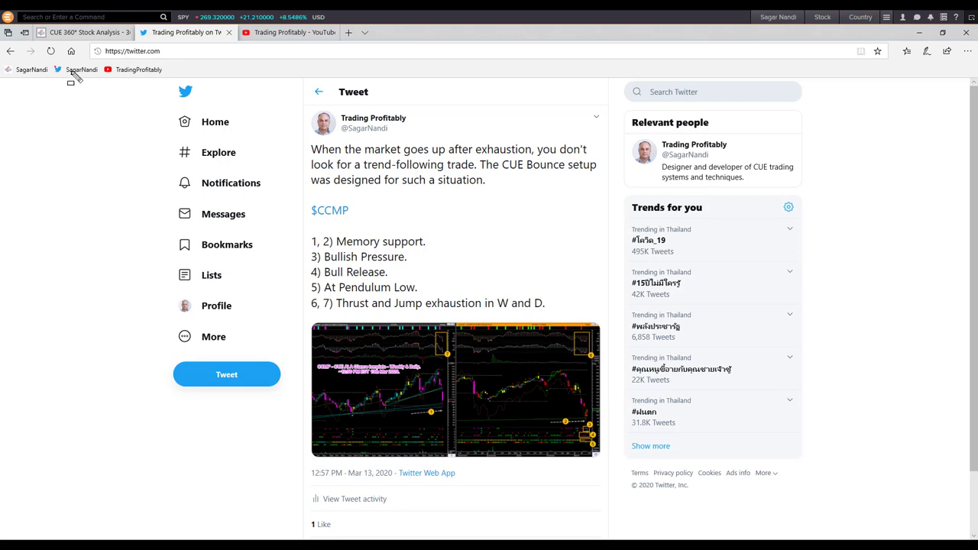
click(76, 69)
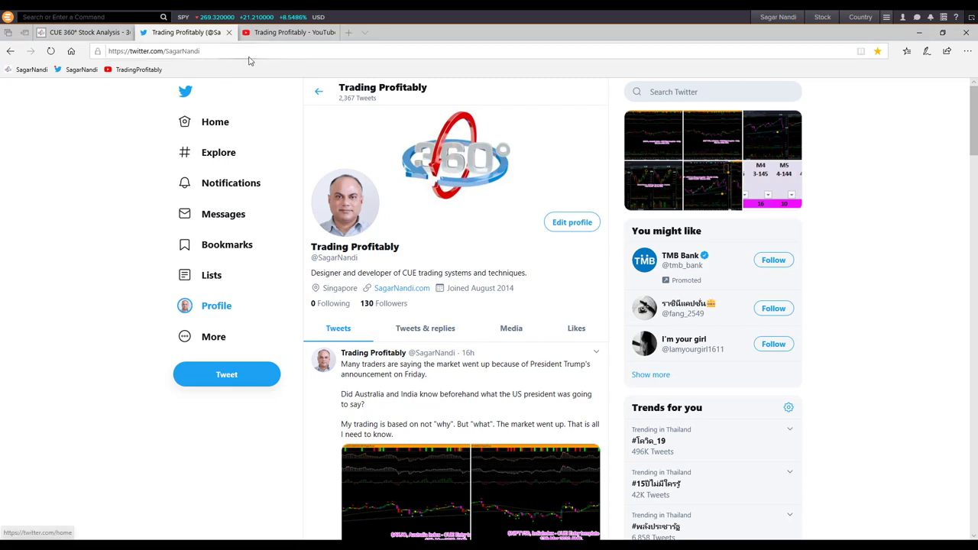
Show the Trading Profitably YouTube channel, temporarily boxing its web address and the start of the Market Roundup playlist.
click(272, 33)
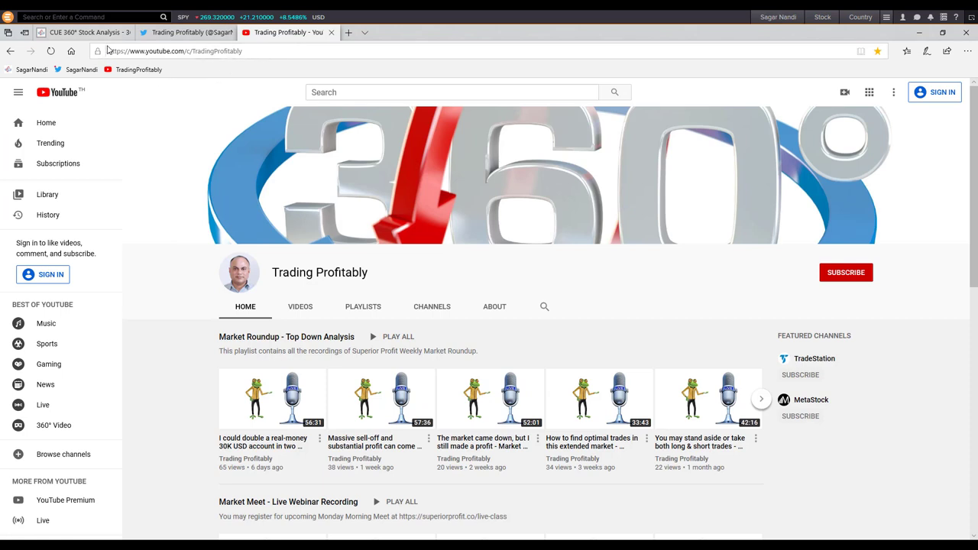
drag(107, 41, 271, 66)
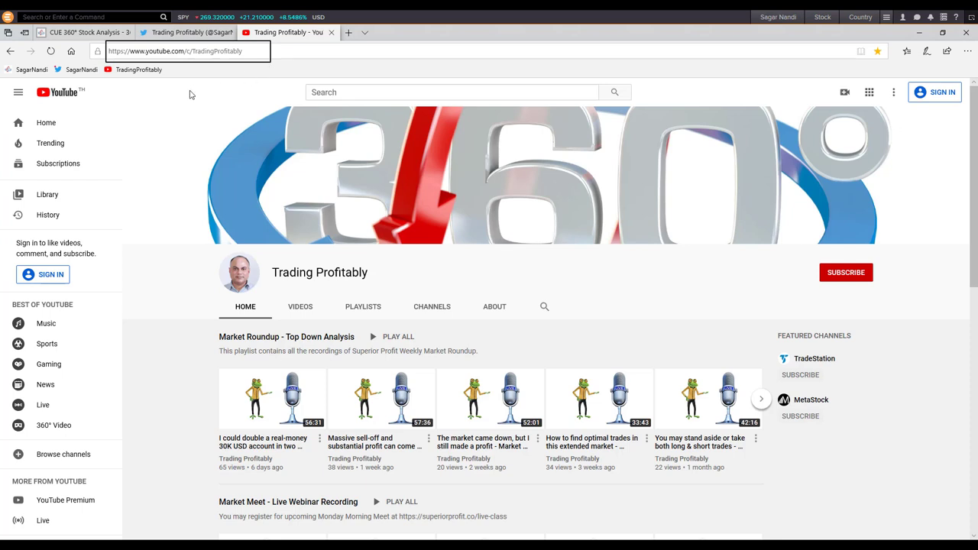
drag(204, 327, 380, 438)
key(Escape)
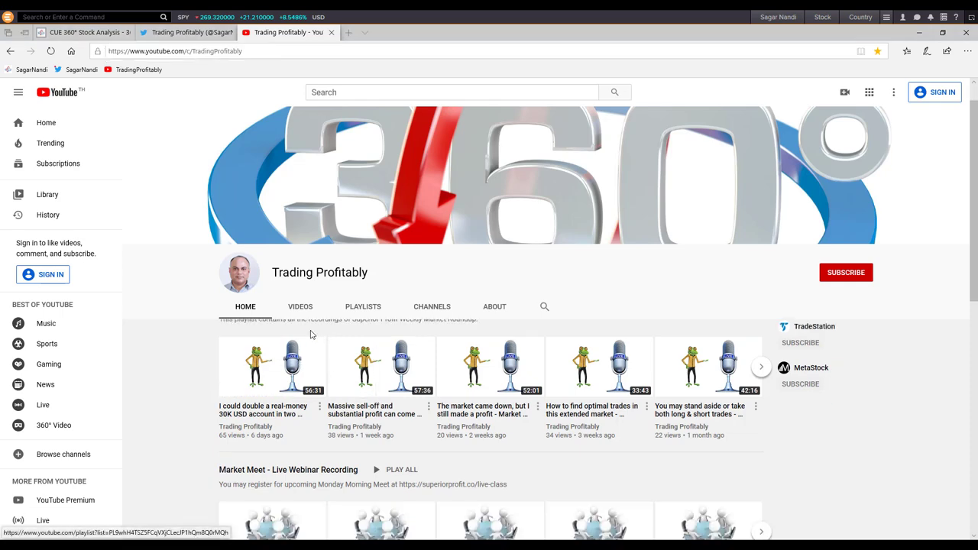
Review the channel's Featured and Tutorial playlists, boxing each one temporarily.
scroll(310, 332, down, 5)
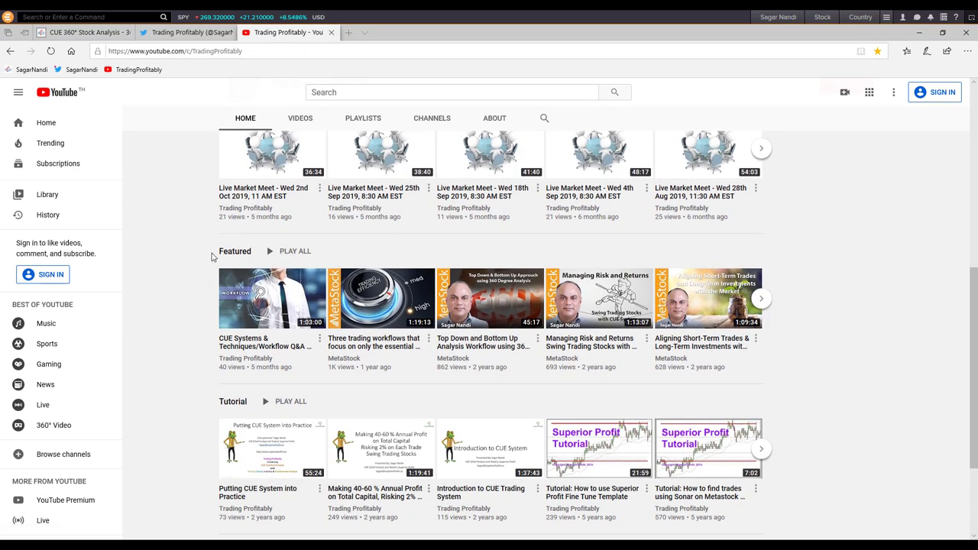
drag(210, 239, 373, 343)
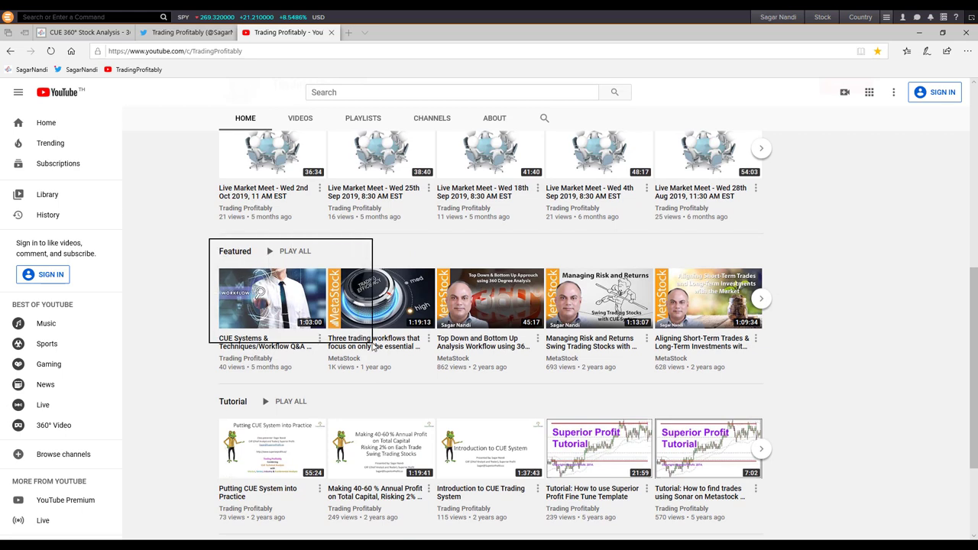
mouse_move(205, 387)
mouse_down()
mouse_move(228, 431)
mouse_move(336, 527)
mouse_up()
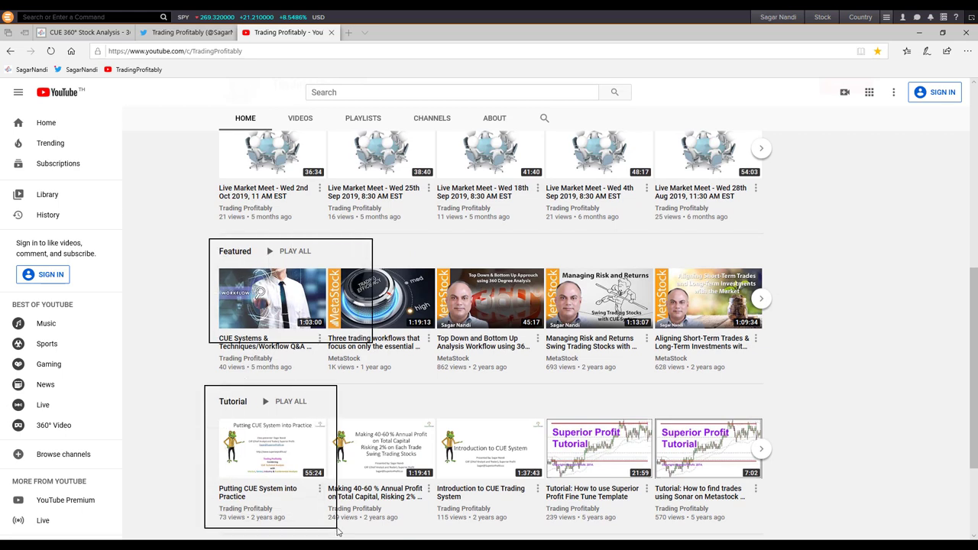
key(Escape)
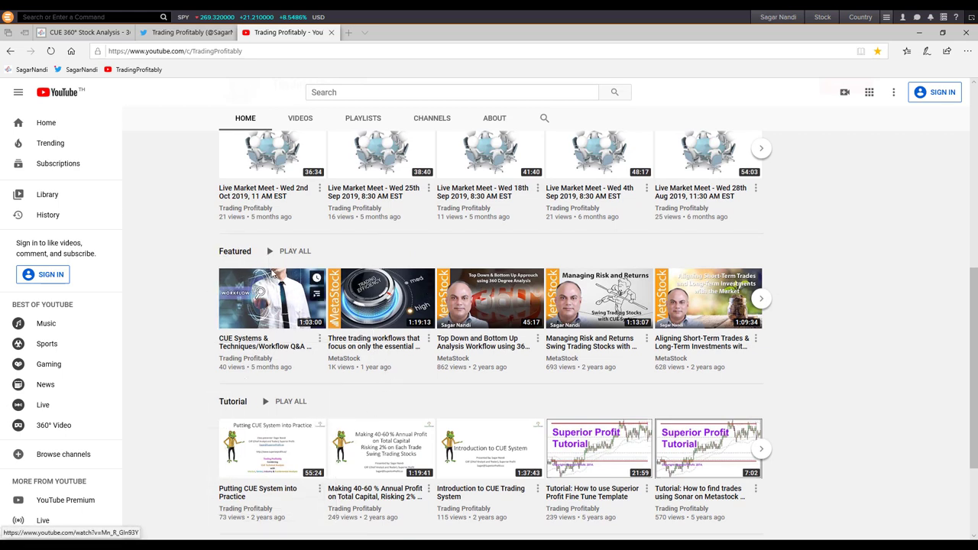
scroll(272, 272, up, 5)
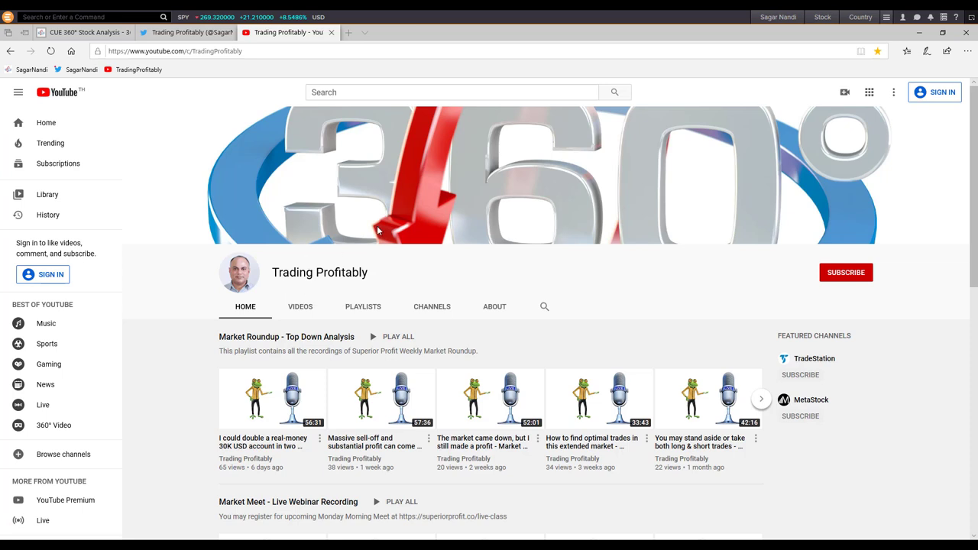
click(316, 549)
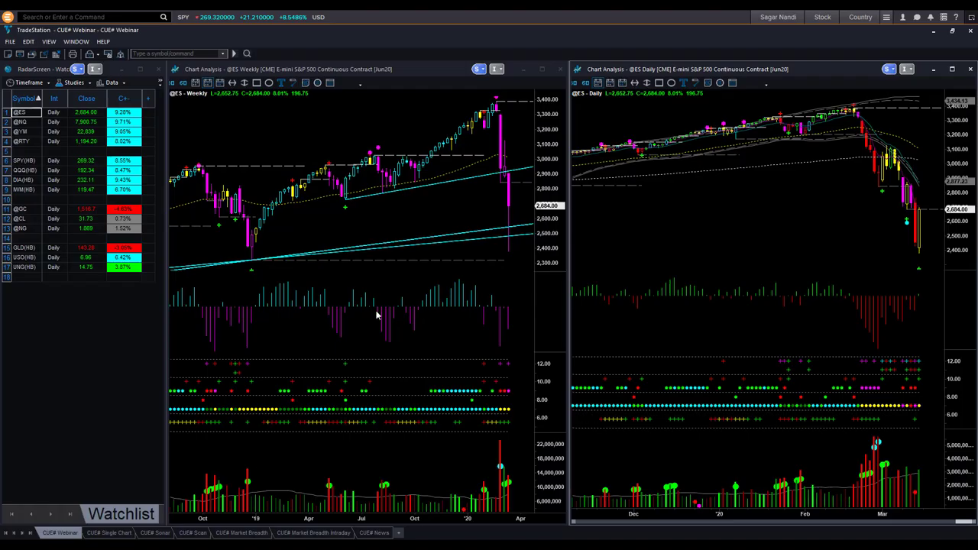
click(261, 123)
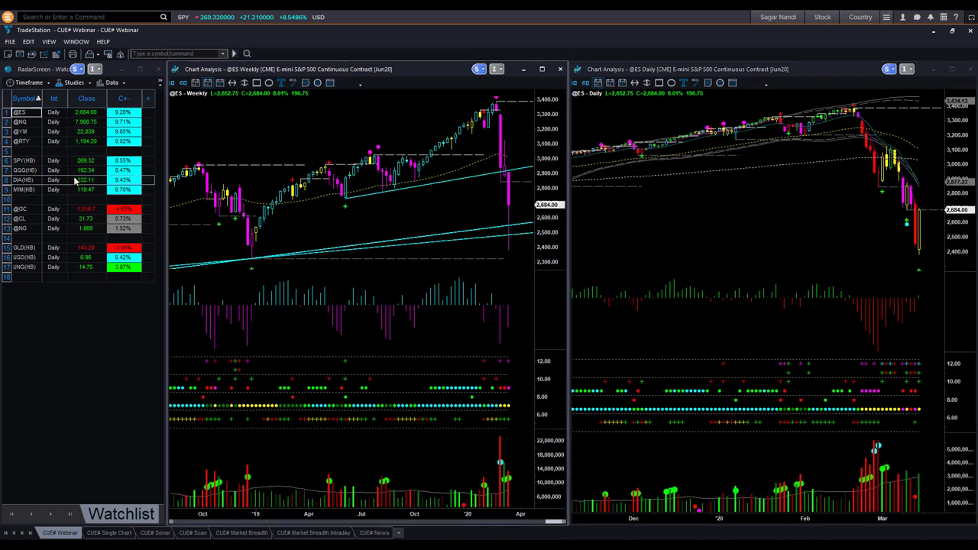
click(28, 221)
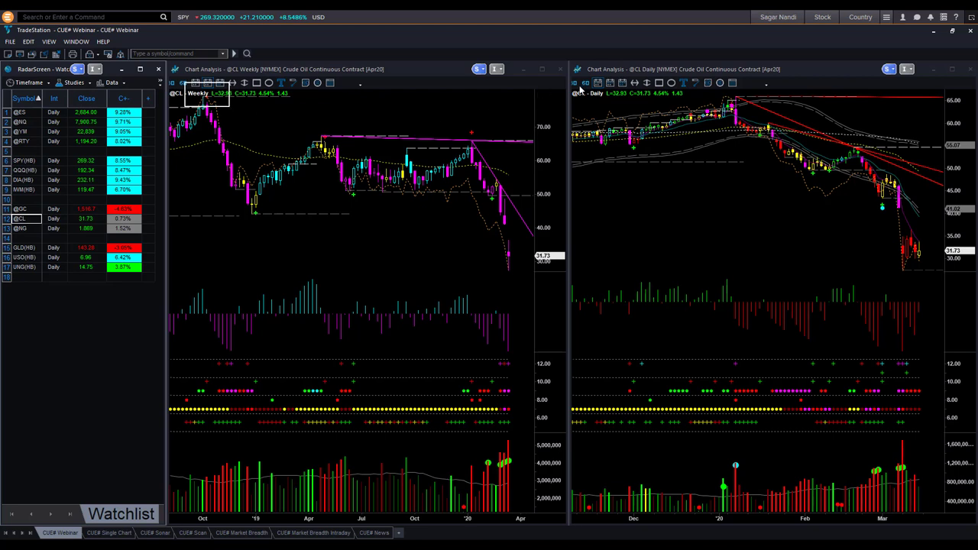
drag(586, 87, 613, 110)
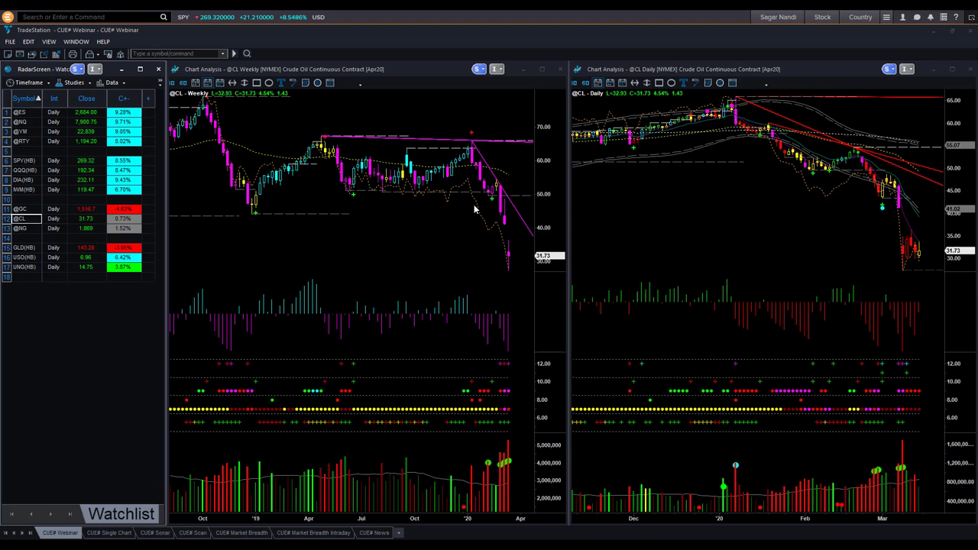
Annotate the crude oil weekly chart with arrows along the recent decline and at the latest candle.
mouse_move(467, 171)
mouse_down()
mouse_move(502, 230)
mouse_move(499, 276)
mouse_move(514, 261)
mouse_up()
drag(526, 230, 516, 249)
drag(525, 288, 512, 272)
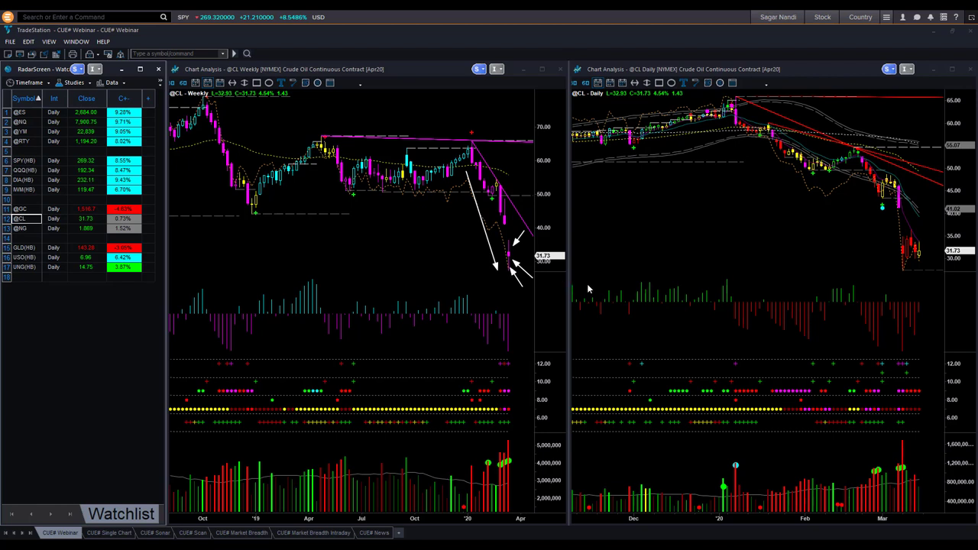
drag(569, 225, 517, 261)
Annotate the crude oil daily chart with arrows along the March drop and at the latest indicator signal.
drag(870, 210, 893, 268)
drag(902, 192, 926, 221)
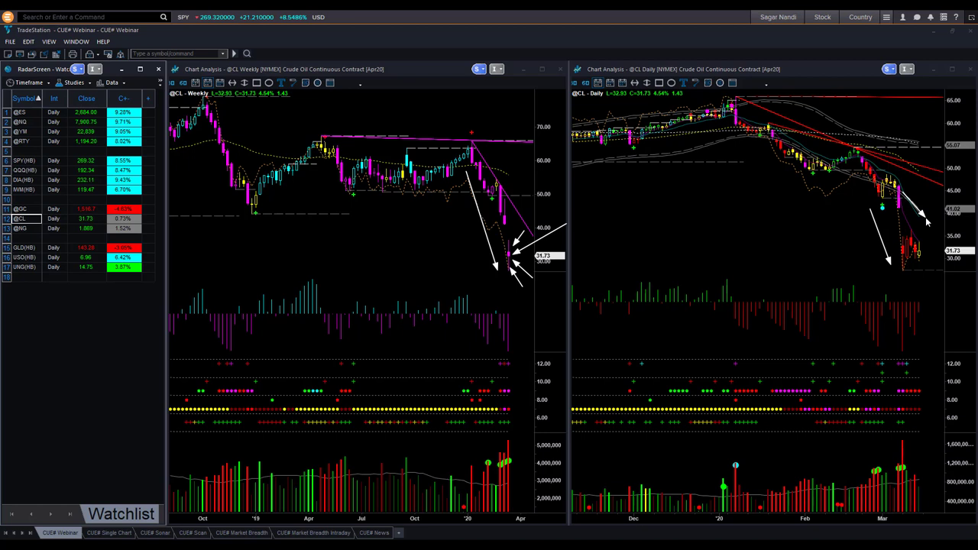
drag(940, 358, 923, 391)
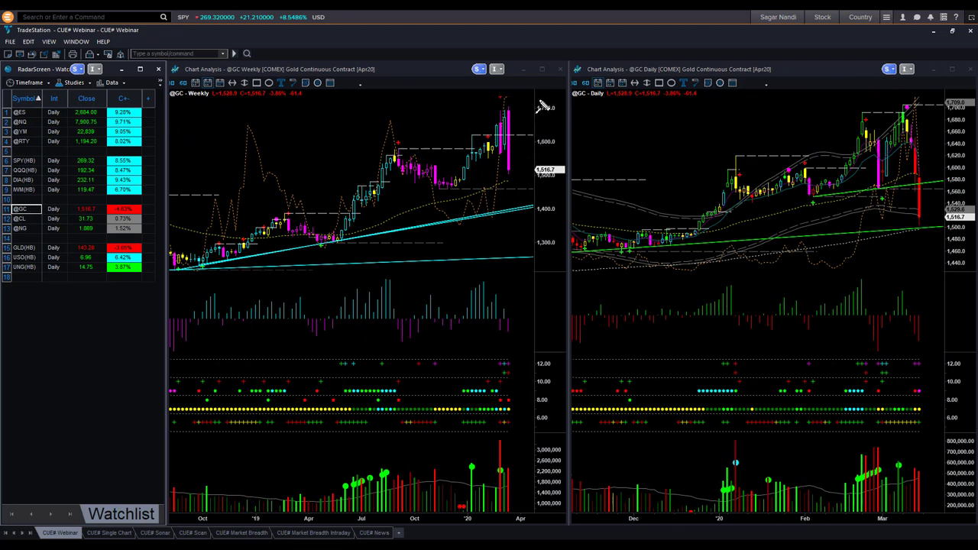
drag(539, 100, 514, 120)
drag(530, 181, 512, 171)
drag(538, 374, 514, 405)
mouse_move(534, 80)
mouse_down()
mouse_move(515, 111)
mouse_move(526, 133)
mouse_move(515, 142)
mouse_up()
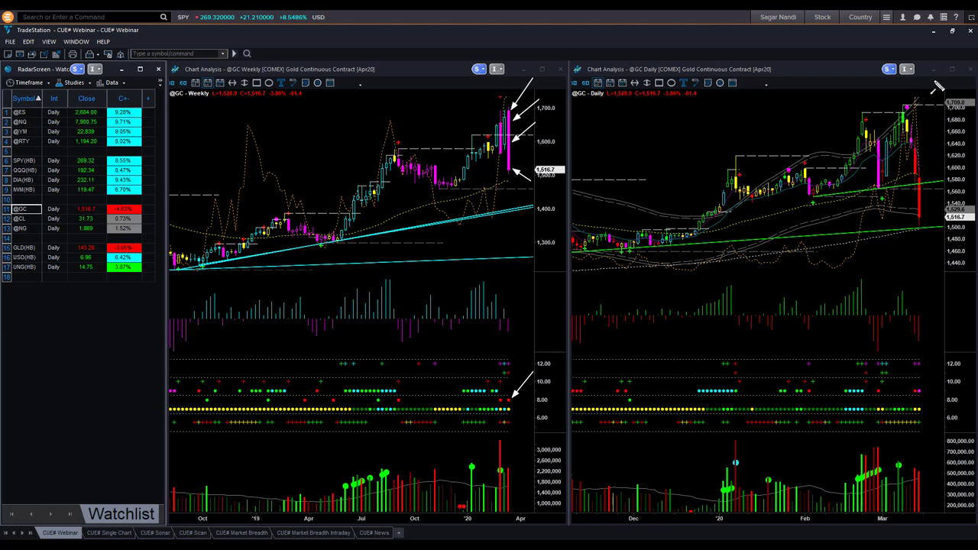
Mark the gold daily chart's March peak with an arrow and box, and point arrows along the decline and at the latest indicator dot.
drag(943, 70, 911, 105)
drag(902, 92, 922, 116)
drag(918, 117, 935, 218)
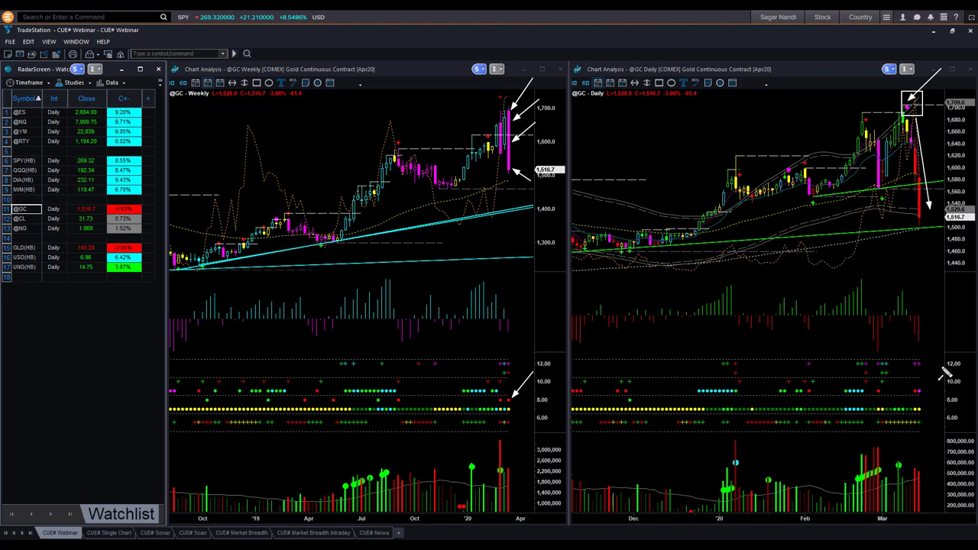
drag(944, 365, 926, 394)
Point out the support lines beneath gold's latest daily candle and draw arrows for its possible next moves.
drag(888, 208, 917, 211)
drag(866, 242, 954, 237)
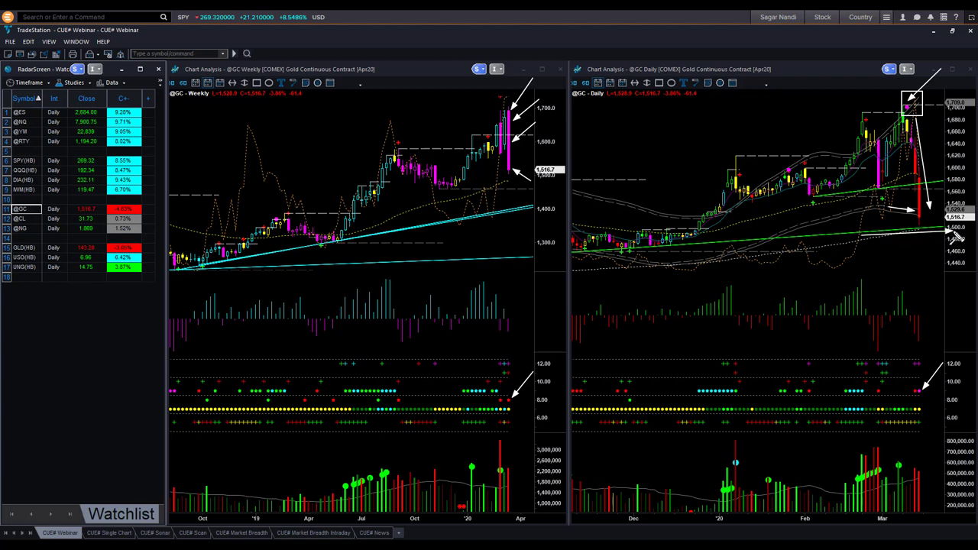
drag(936, 224, 962, 182)
mouse_move(924, 222)
mouse_down()
mouse_move(935, 250)
mouse_move(934, 242)
mouse_up()
mouse_move(917, 230)
mouse_down()
mouse_move(955, 247)
mouse_move(951, 218)
mouse_move(964, 199)
mouse_move(957, 211)
mouse_up()
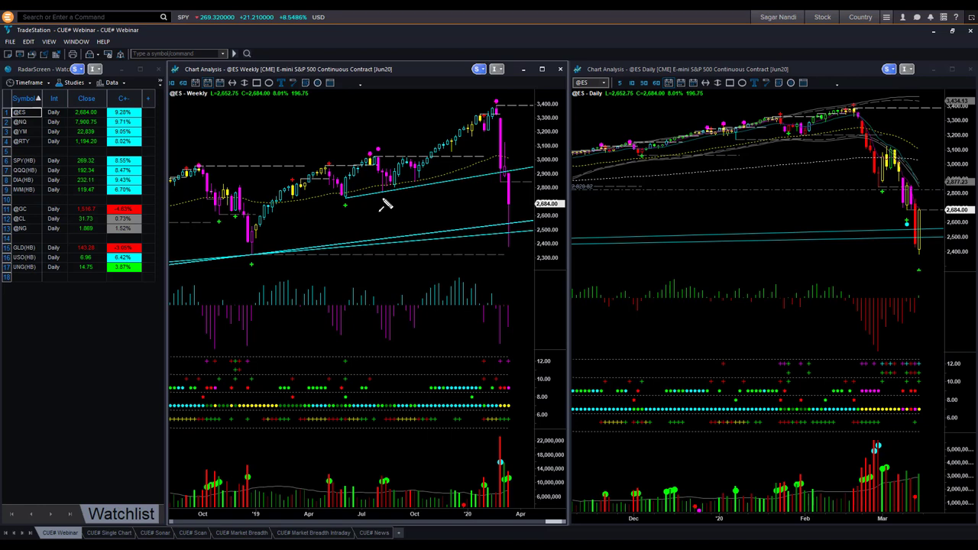
Annotate the E-mini S&P 500 weekly chart with a box at the peak signal and arrows for the upper trendline, decline and breakdown.
drag(382, 197, 503, 185)
drag(485, 89, 506, 108)
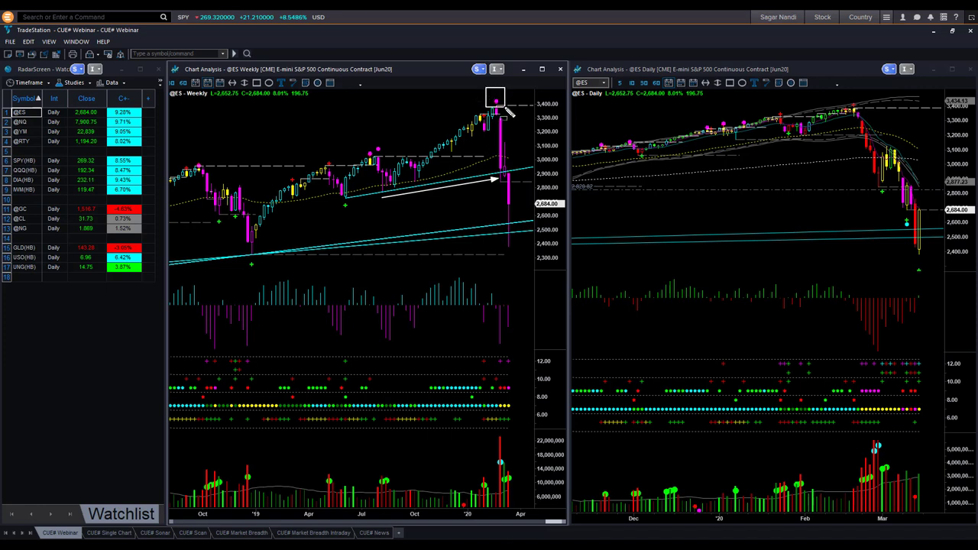
mouse_move(493, 116)
mouse_down()
mouse_move(501, 179)
mouse_move(497, 166)
mouse_up()
drag(510, 176, 522, 223)
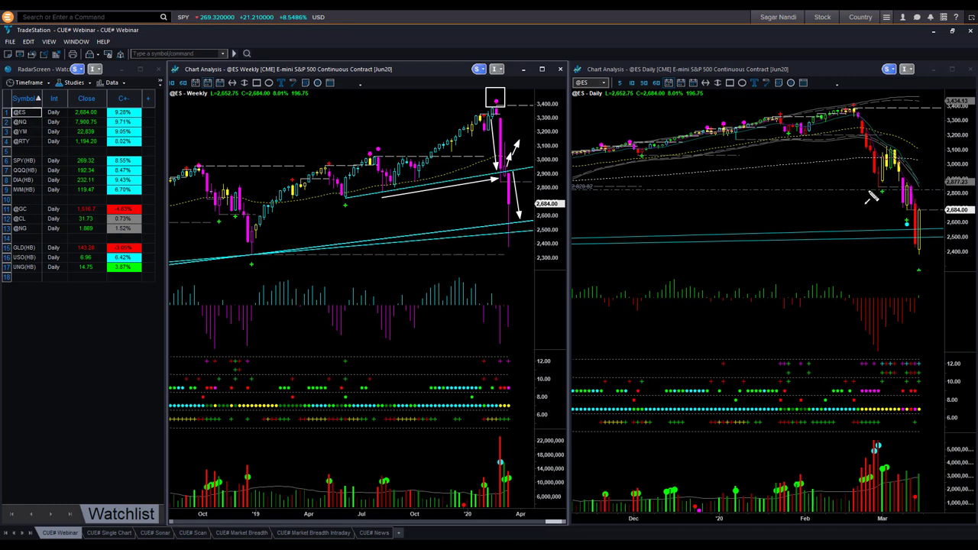
Box the E-mini S&P 500 daily support zone near 2,800 and draw arrows to it, the trendlines below and the recent lows.
drag(831, 193, 900, 194)
drag(884, 185, 923, 200)
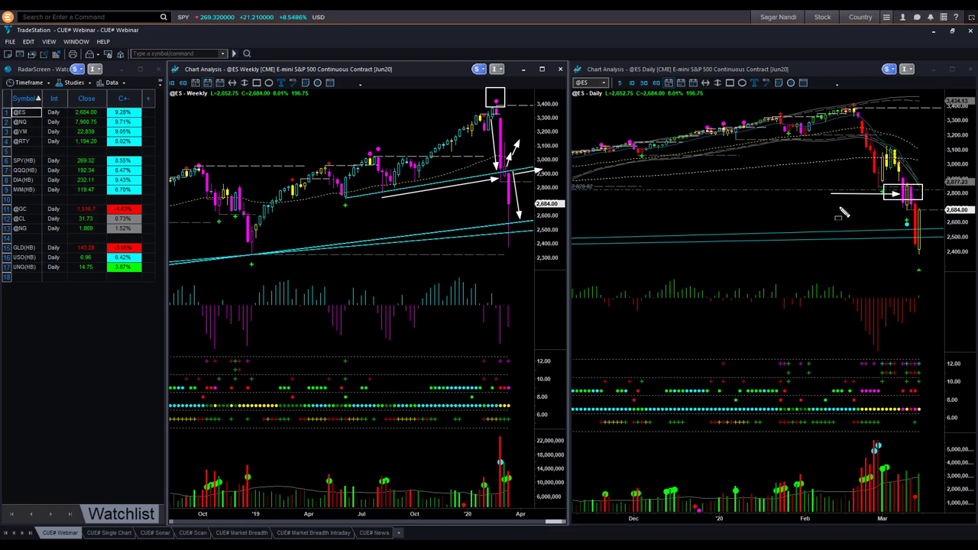
drag(877, 196, 902, 239)
drag(866, 277, 916, 248)
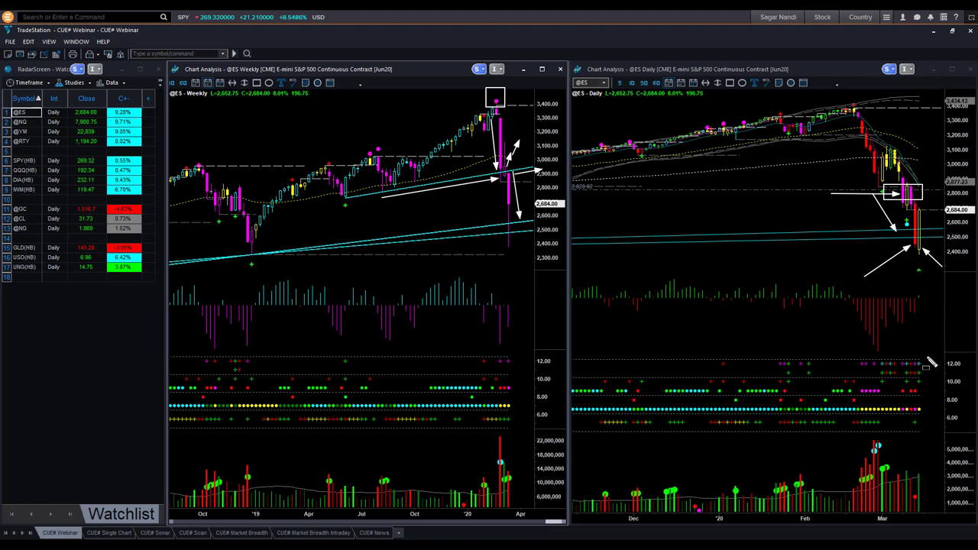
Box the latest signals near the 12.00 level of the E-mini S&P 500 daily indicator pane and point arrows at them.
drag(928, 354, 902, 377)
drag(903, 336, 922, 370)
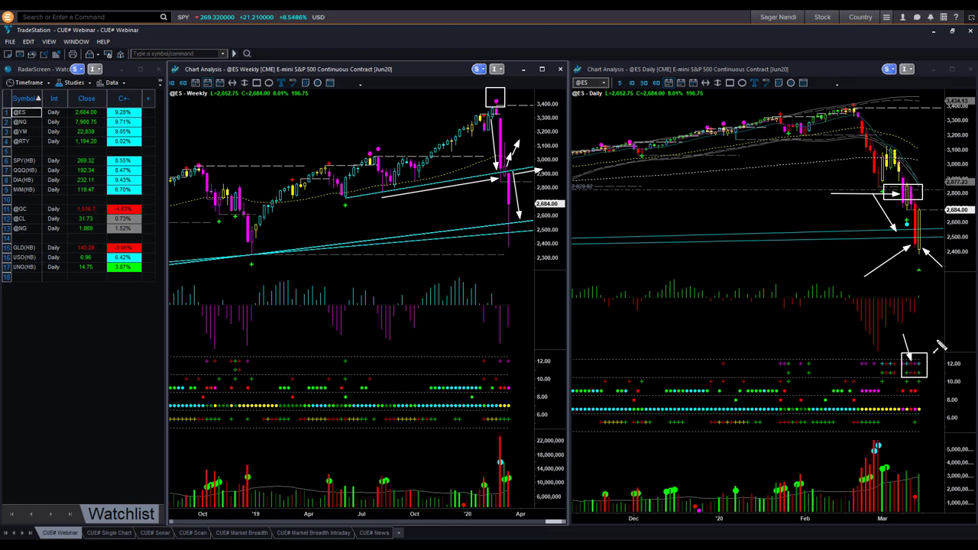
mouse_move(914, 330)
mouse_down()
mouse_move(915, 364)
mouse_move(933, 348)
mouse_move(925, 372)
mouse_up()
Point arrows at the lower trendlines on both E-mini S&P 500 charts and draw an upward arrow from the latest daily candle.
drag(809, 246, 907, 240)
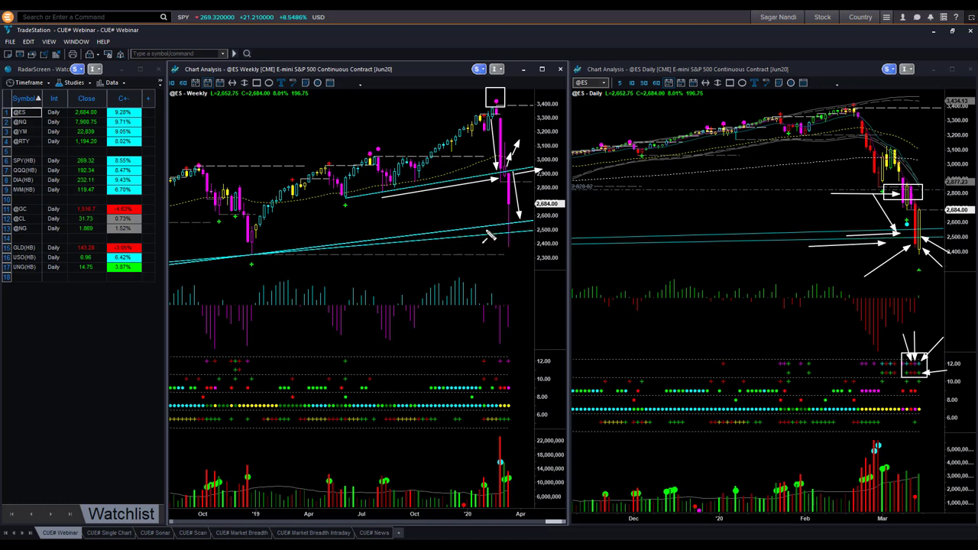
drag(488, 235, 510, 243)
drag(925, 234, 948, 194)
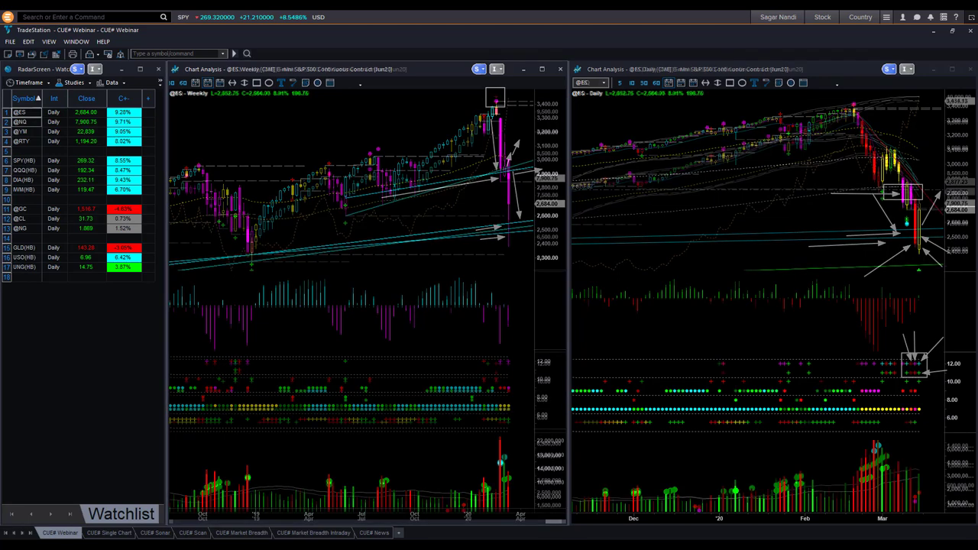
key(Down)
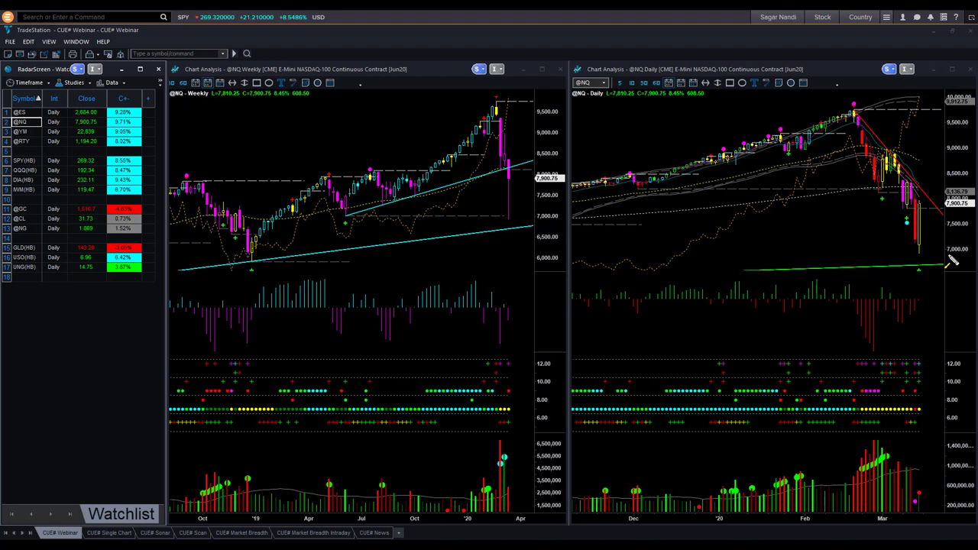
Draw arrows on the E-mini NASDAQ-100 daily chart to the latest low, down the falling trendline and upward from the latest candle.
drag(949, 261, 927, 243)
drag(911, 170, 938, 200)
drag(921, 204, 936, 168)
key(Down)
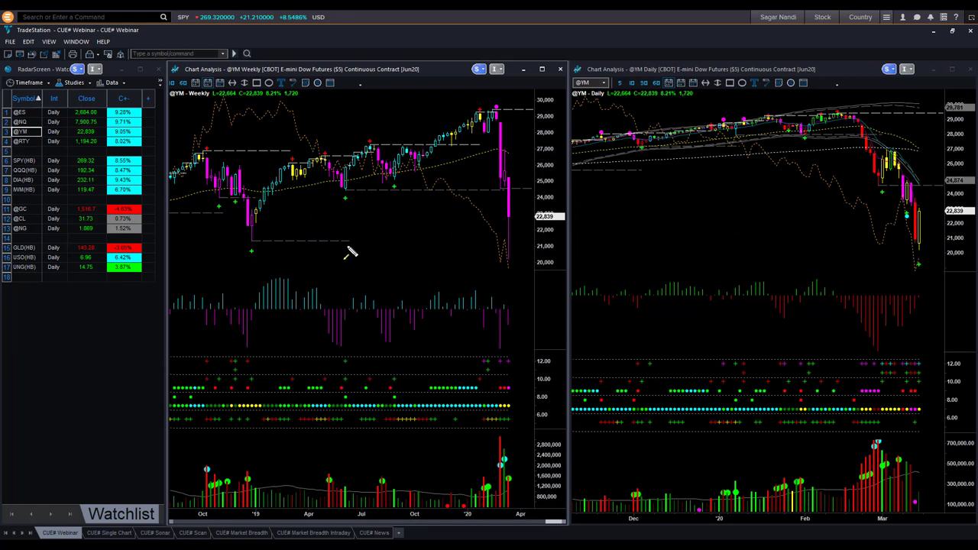
drag(348, 241, 509, 246)
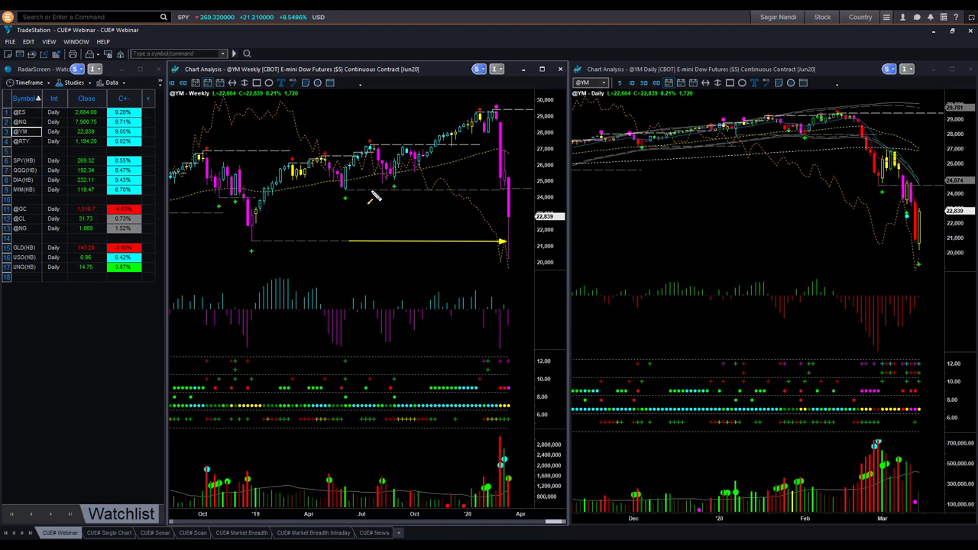
drag(370, 190, 497, 191)
drag(527, 145, 512, 203)
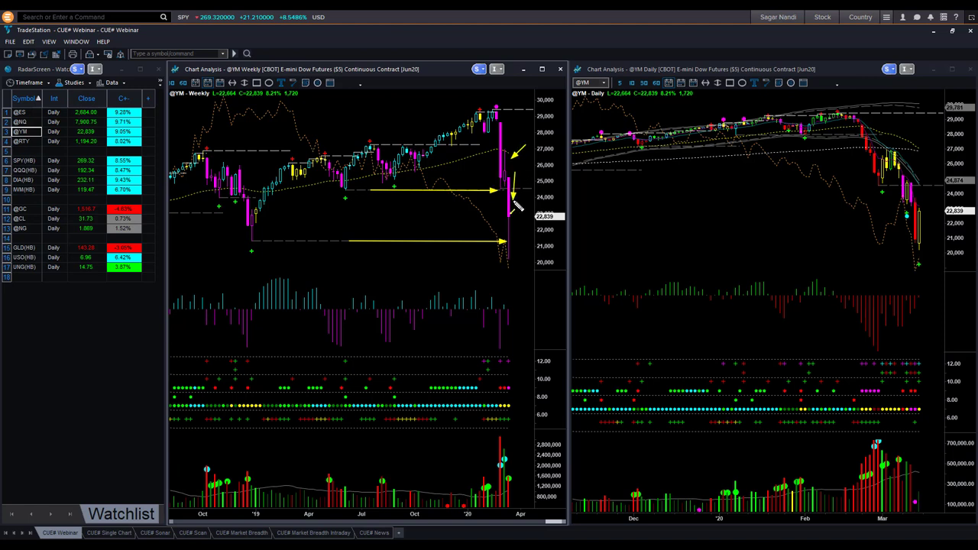
drag(512, 246, 525, 222)
Draw arrows on the E-mini Dow daily chart to the latest candle, its 12.00-level signal, the upward rebound and the falling averages.
drag(950, 265, 925, 241)
drag(938, 345, 924, 358)
drag(923, 221, 946, 172)
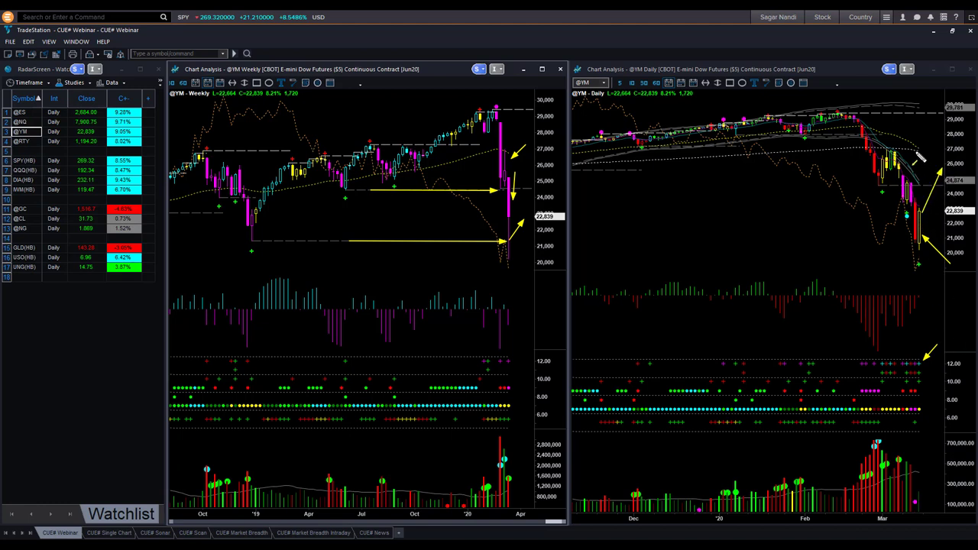
drag(919, 155, 965, 182)
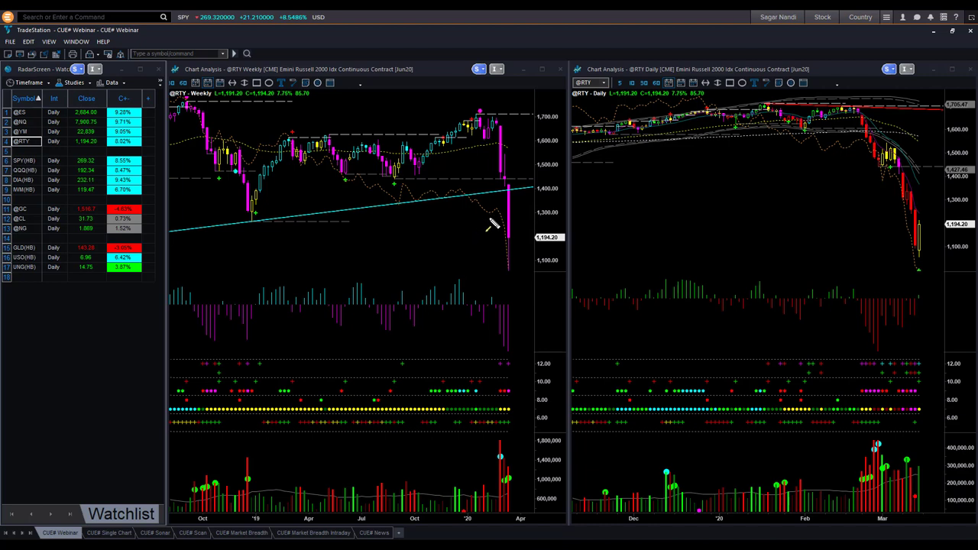
Draw arrows to the recent lows on both E-mini Russell 2000 charts, the latest daily candle and along the weekly late-2018 support level.
drag(490, 219, 505, 267)
drag(898, 218, 910, 267)
drag(945, 201, 923, 226)
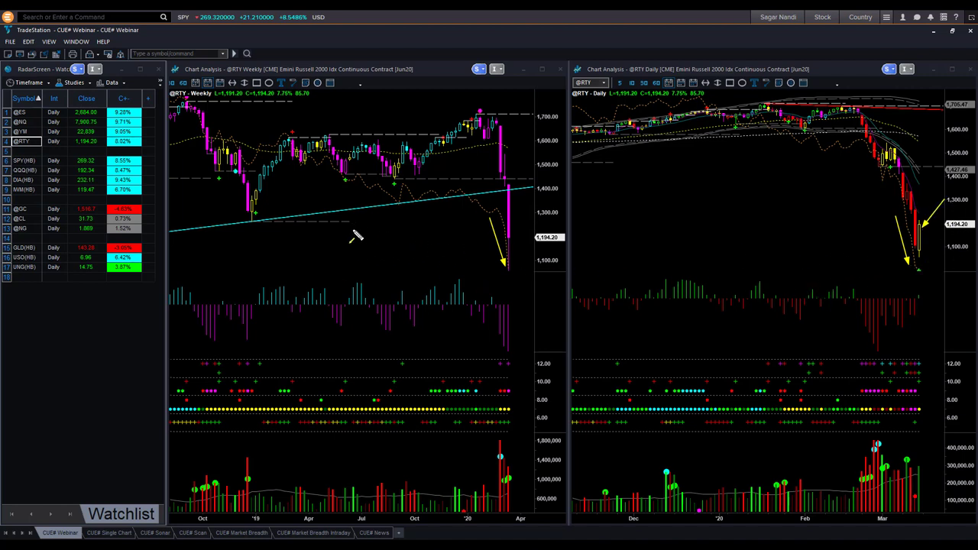
drag(353, 221, 512, 226)
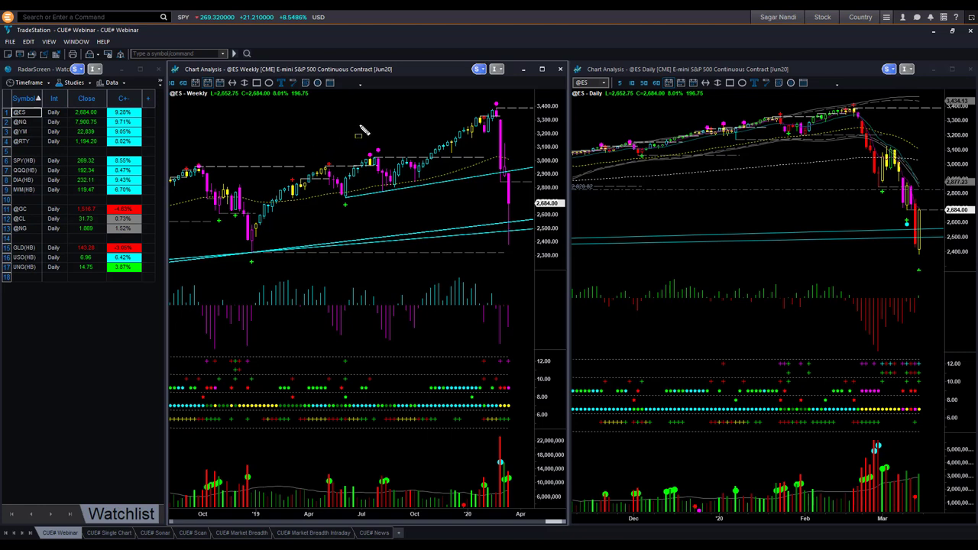
Box the peak signal on the E-mini S&P 500 weekly chart, draw arrows to it and down the decline, and clear the drawings.
drag(485, 91, 507, 110)
mouse_move(457, 85)
mouse_down()
mouse_move(495, 104)
mouse_move(486, 98)
mouse_up()
drag(533, 84, 505, 107)
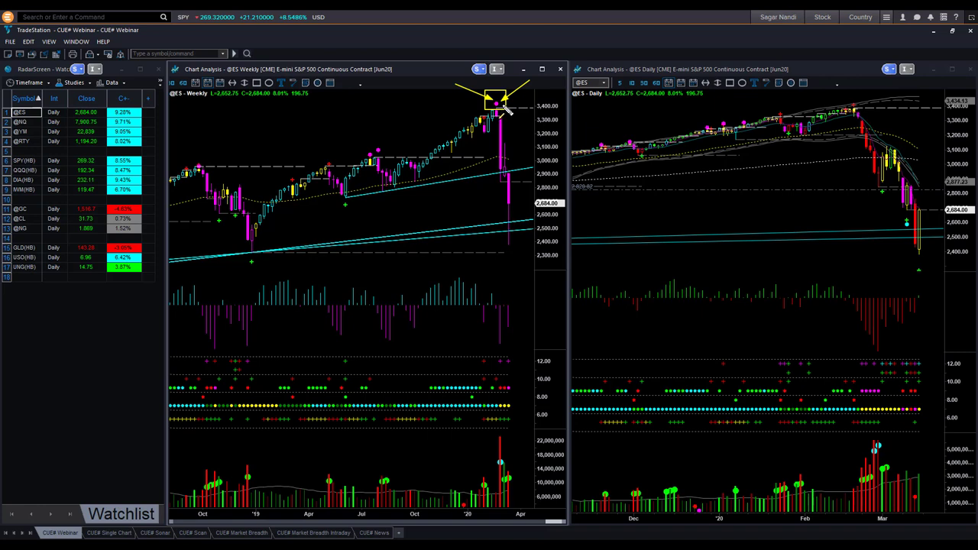
drag(505, 107, 517, 172)
key(Escape)
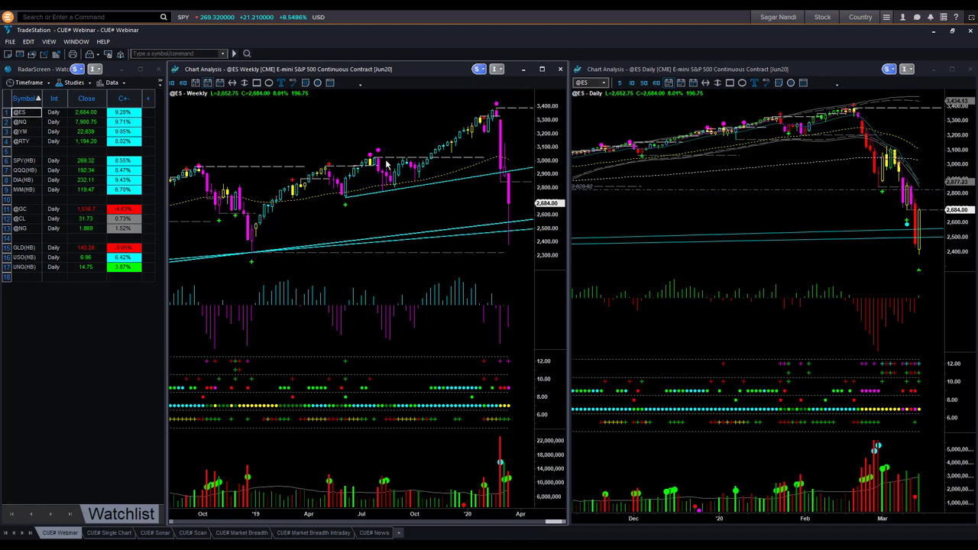
click(26, 132)
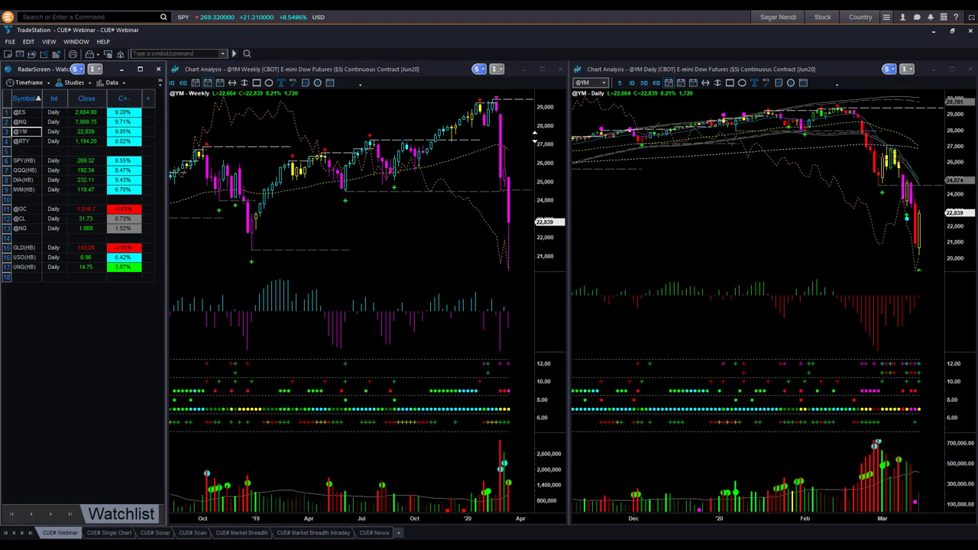
click(481, 127)
drag(481, 98, 509, 121)
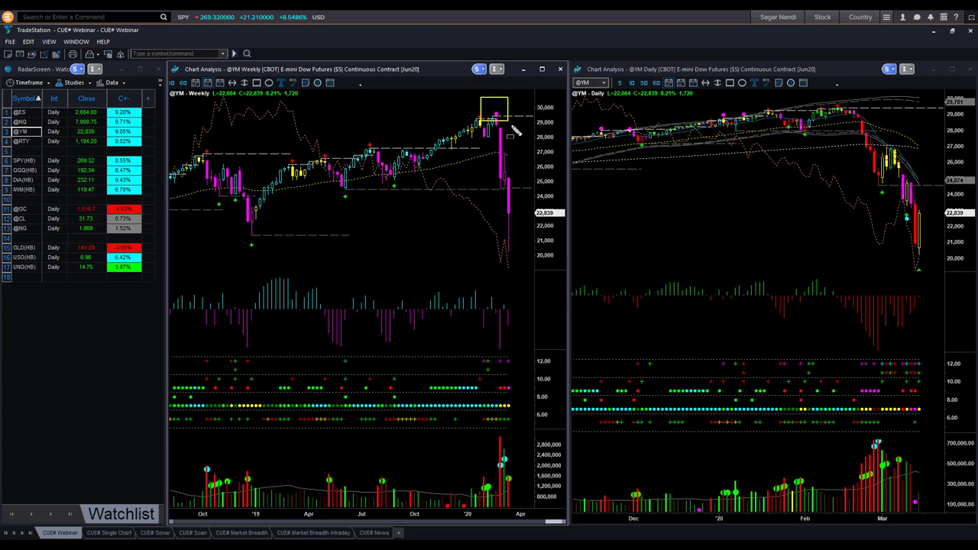
key(Escape)
click(23, 142)
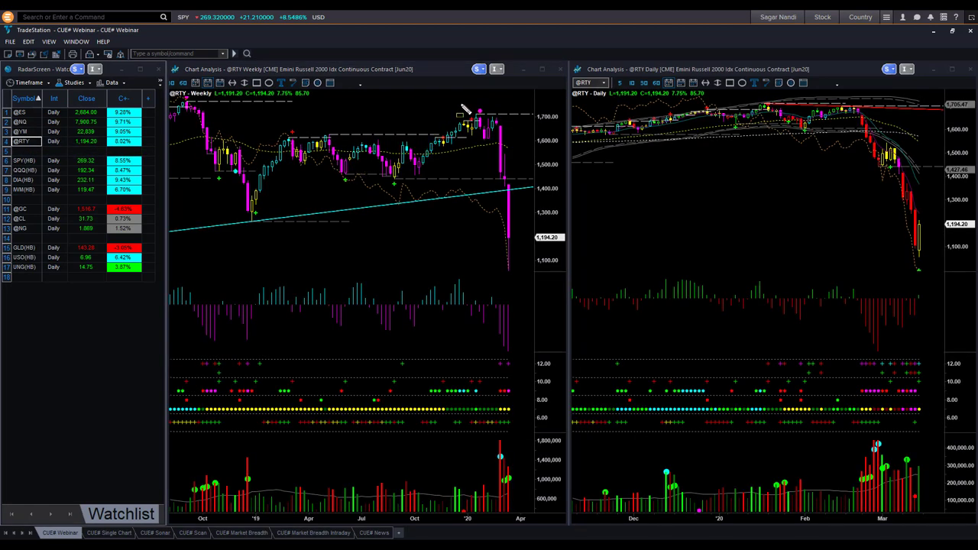
drag(467, 95, 486, 120)
click(54, 151)
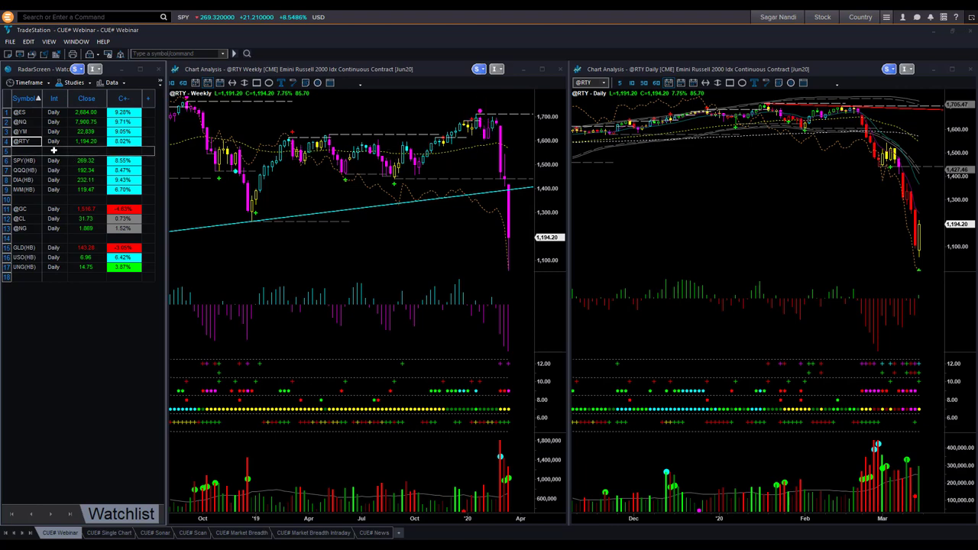
click(20, 121)
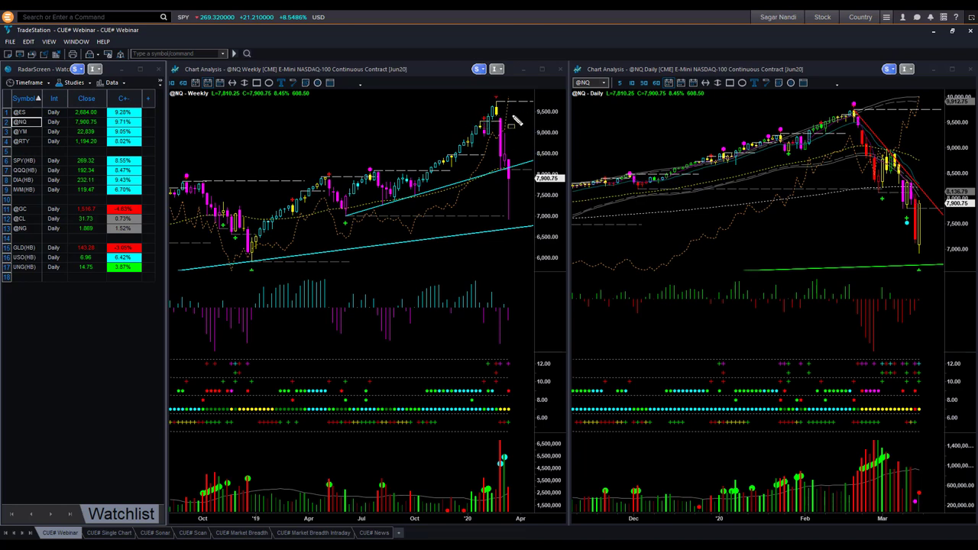
drag(845, 89, 863, 116)
key(ctrl+z)
Load the SPY ETF, box the peak signal on its weekly chart and bring up the DIA ETF charts.
click(21, 160)
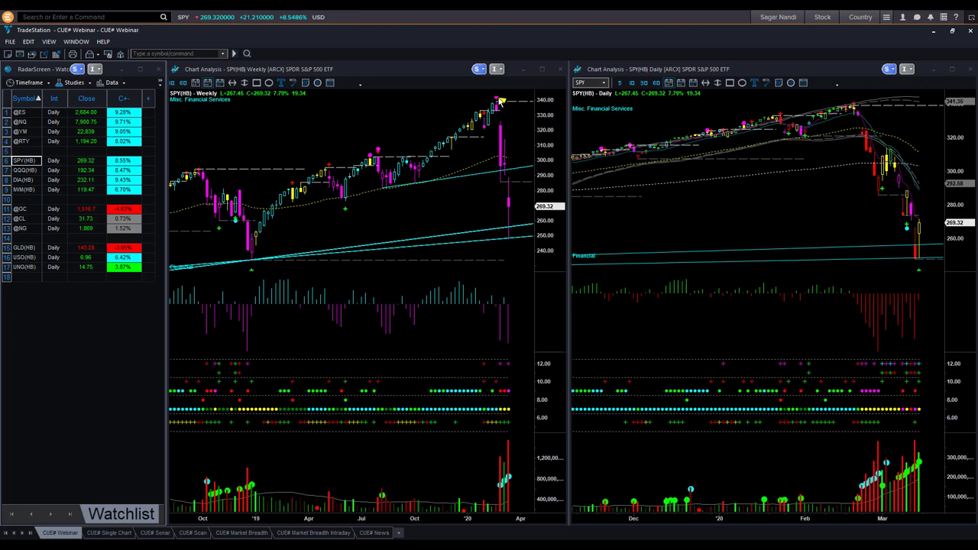
drag(488, 87, 505, 103)
key(Escape)
click(23, 182)
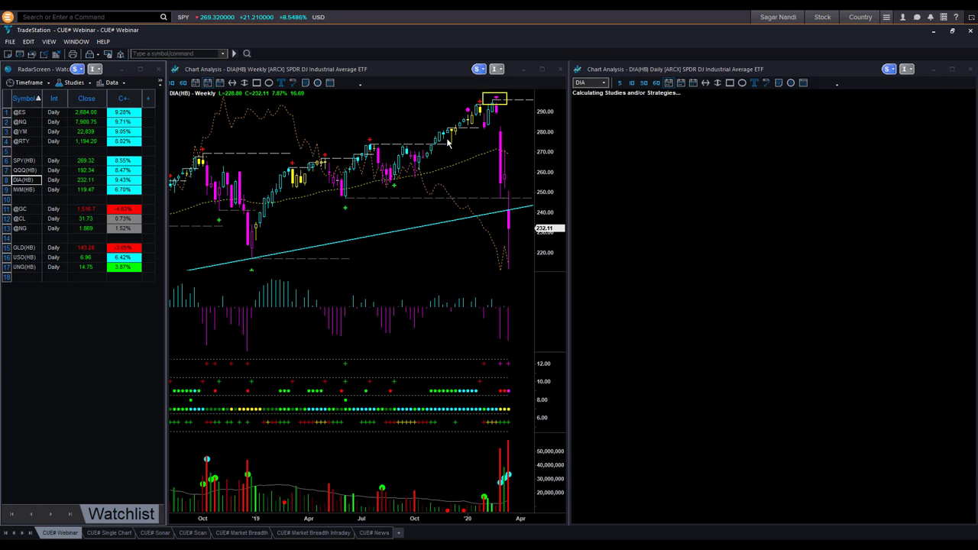
Load the IWM and QQQ ETFs in turn, boxing the recent peak on the IWM weekly chart and the QQQ daily chart.
click(23, 189)
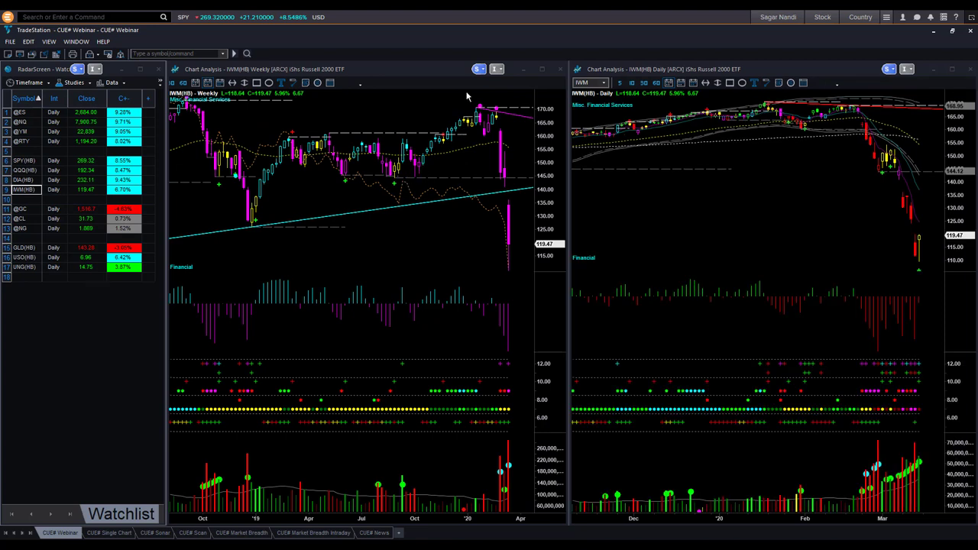
drag(485, 109, 509, 125)
click(23, 171)
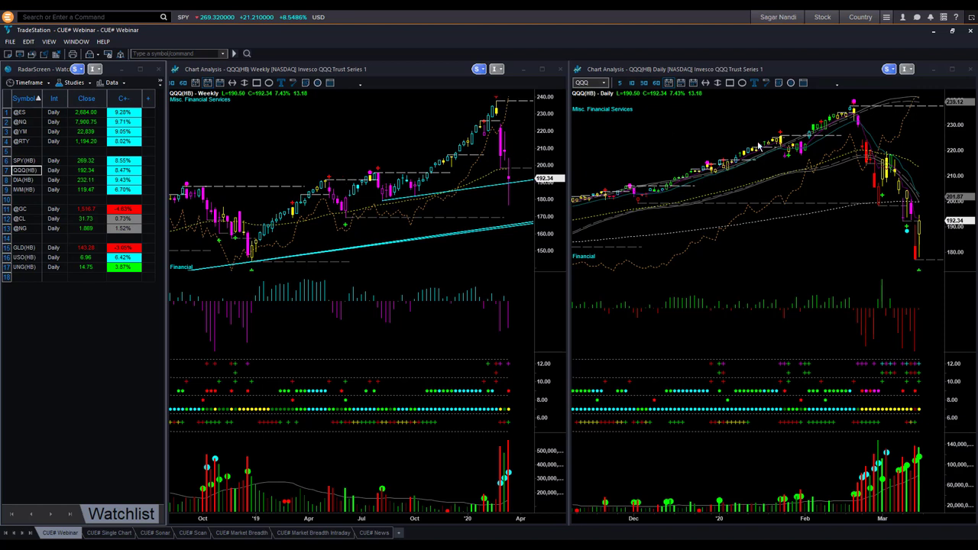
drag(839, 90, 866, 115)
Open the CUE# Market Breadth workspace, point arrows at the $COMPX and $NYA.X chart titles and box the peak signal on each chart.
click(231, 533)
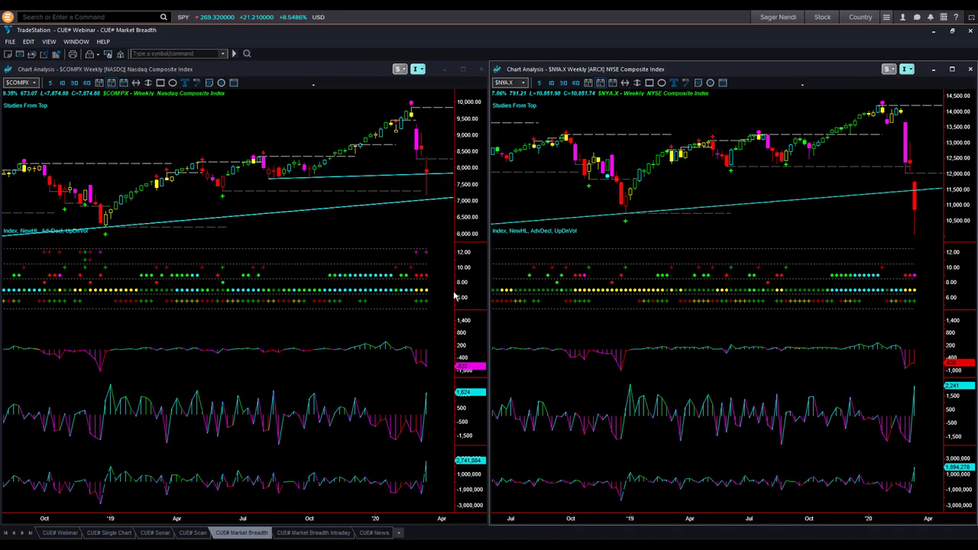
drag(131, 117, 162, 101)
drag(618, 106, 627, 99)
drag(403, 98, 422, 112)
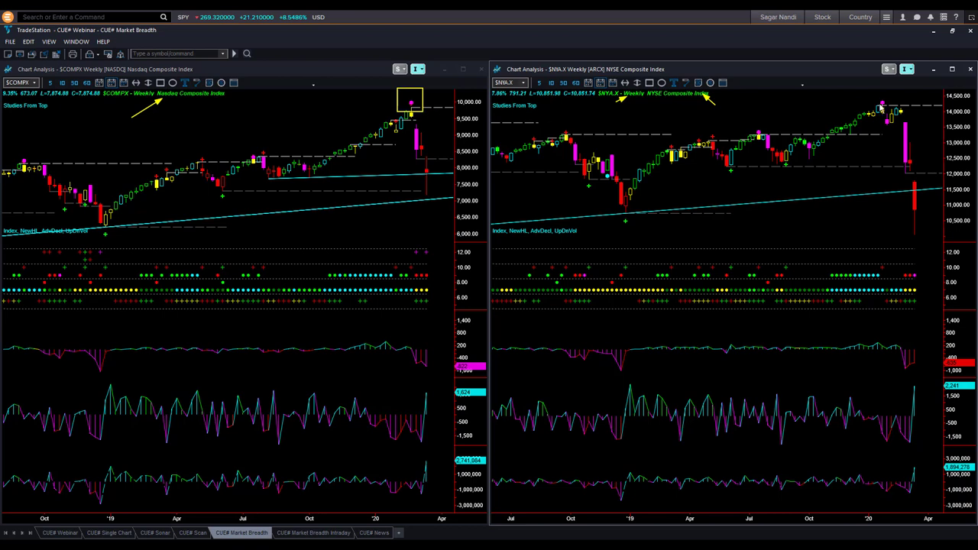
drag(866, 88, 889, 113)
Draw arrows down the decline from the peaks and horizontally to the latest candles on both the $COMPX and $NYA.X weekly charts.
drag(876, 115, 897, 191)
drag(424, 116, 436, 172)
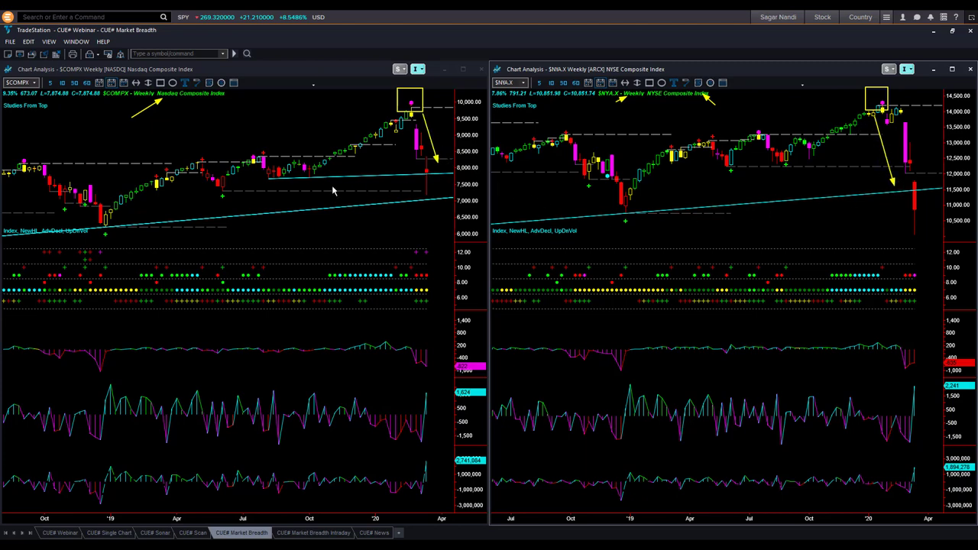
drag(304, 183, 418, 184)
drag(730, 215, 919, 217)
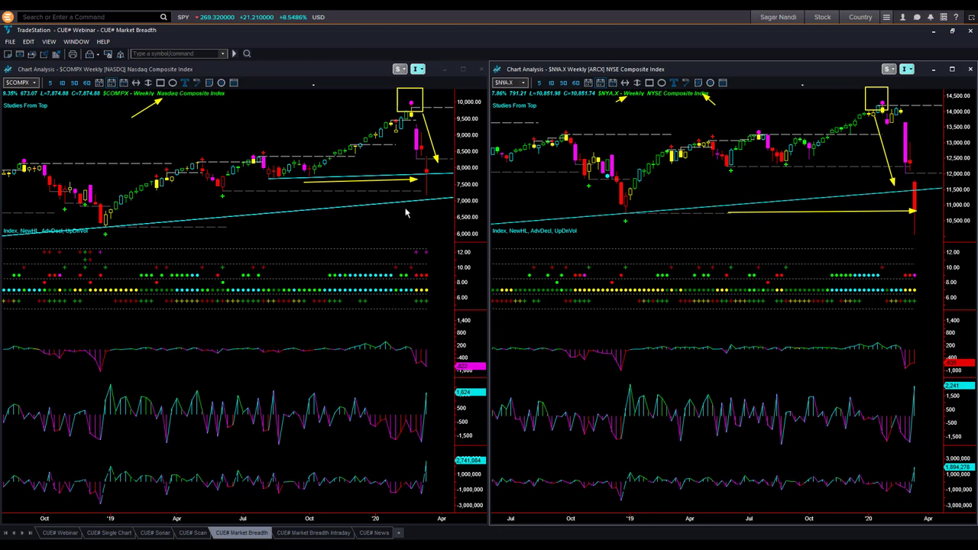
drag(413, 121, 430, 173)
drag(902, 115, 917, 188)
Box the latest readings in the three lower breadth panes of the $COMPX and $NYA.X charts, with extra boxes on the last two $COMPX spikes.
drag(399, 334, 438, 377)
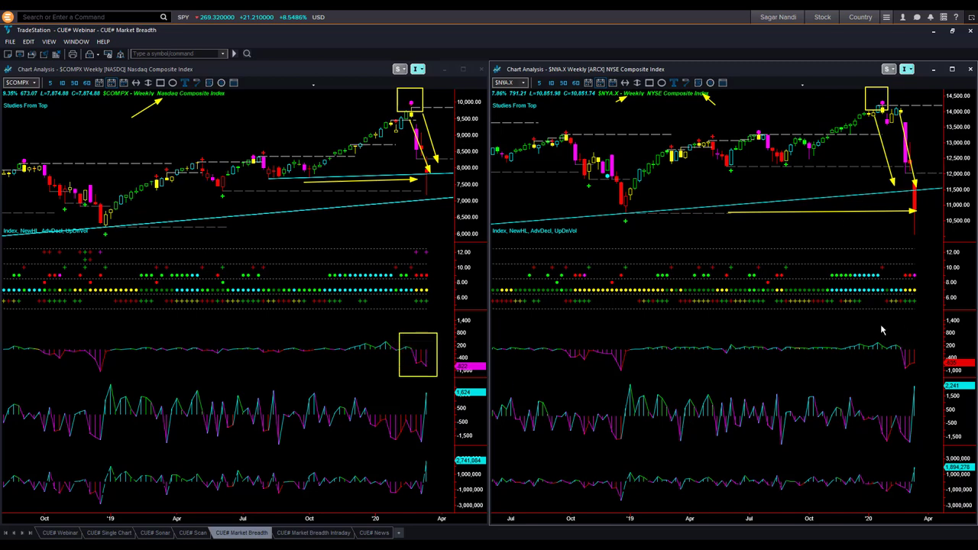
drag(881, 327, 925, 374)
drag(411, 385, 446, 450)
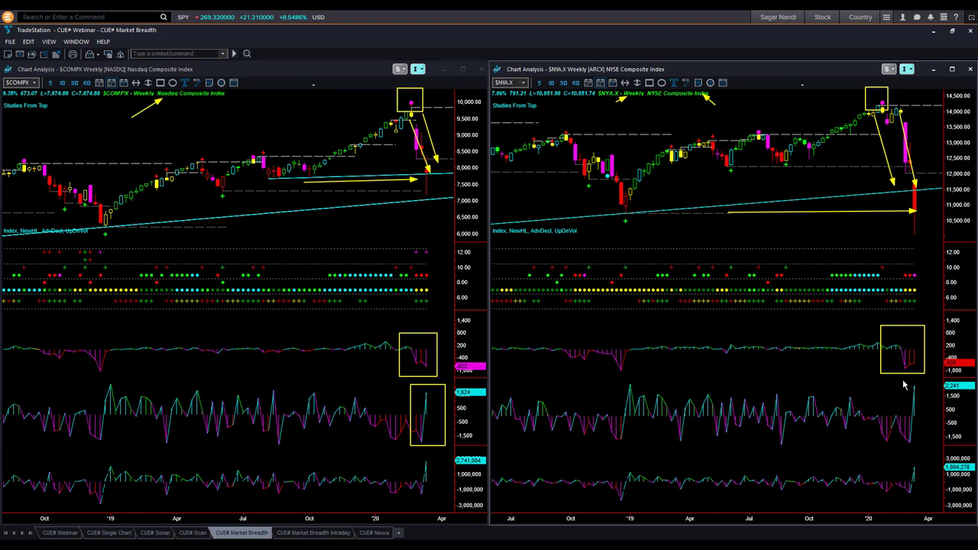
drag(903, 380, 931, 434)
drag(413, 452, 440, 496)
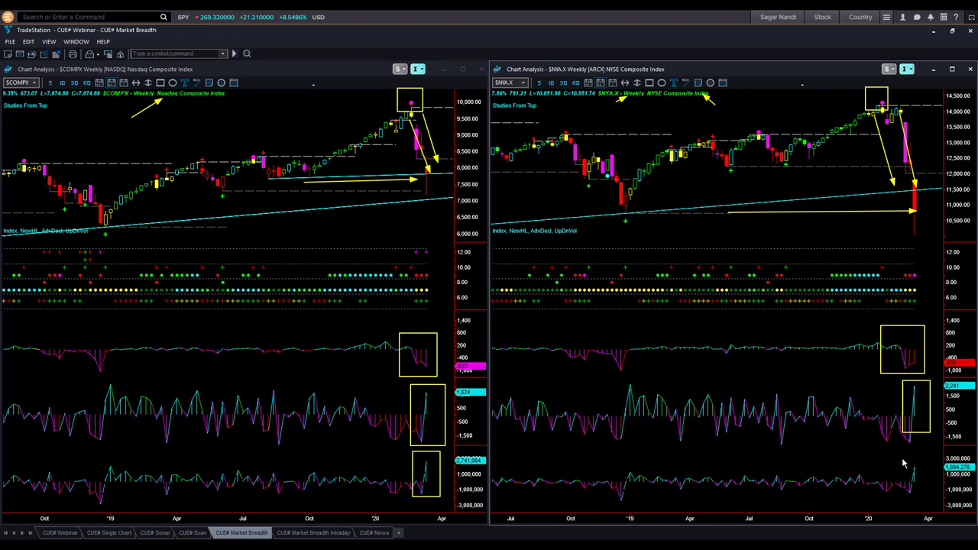
drag(898, 452, 930, 500)
drag(418, 385, 447, 398)
drag(419, 452, 445, 468)
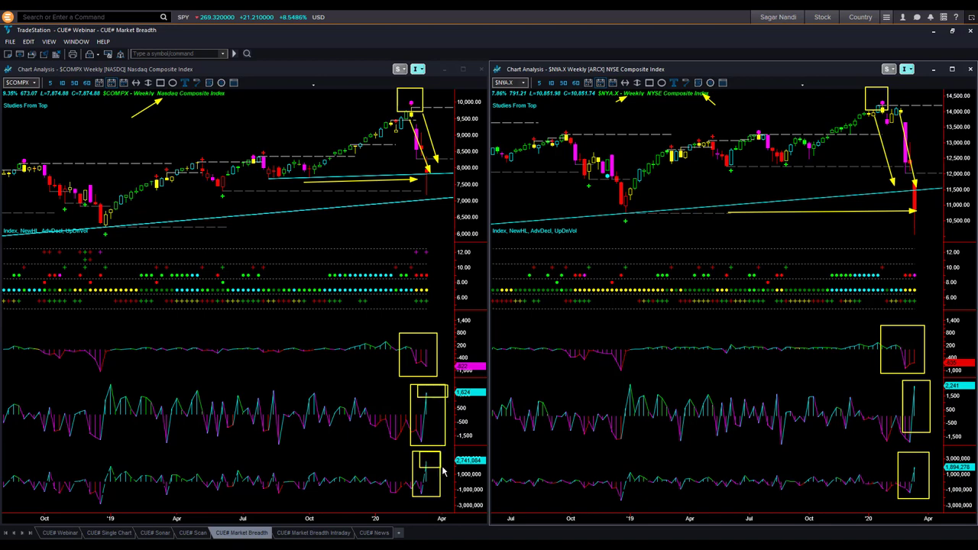
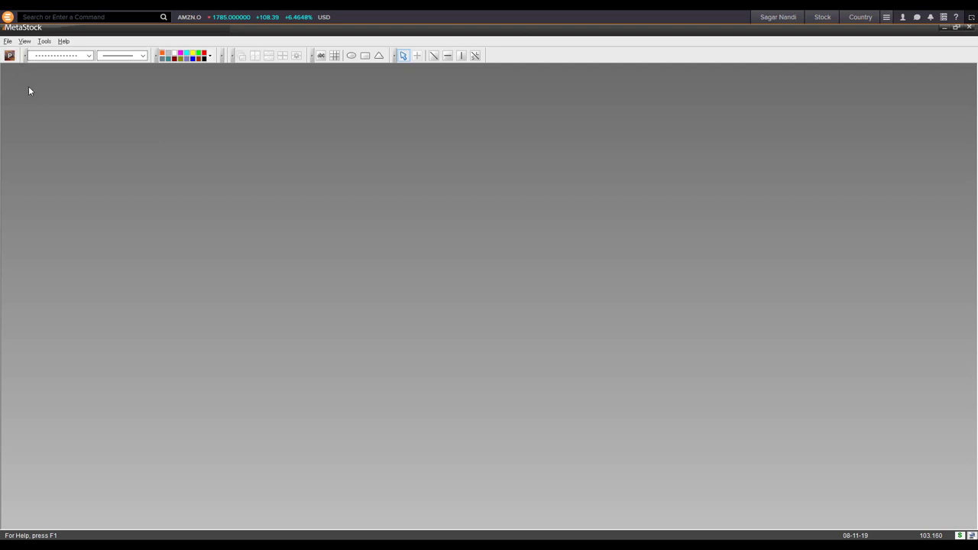
In MetaStock, open the Power Console and deselect the # CUE Long BOUNCE exploration.
click(9, 56)
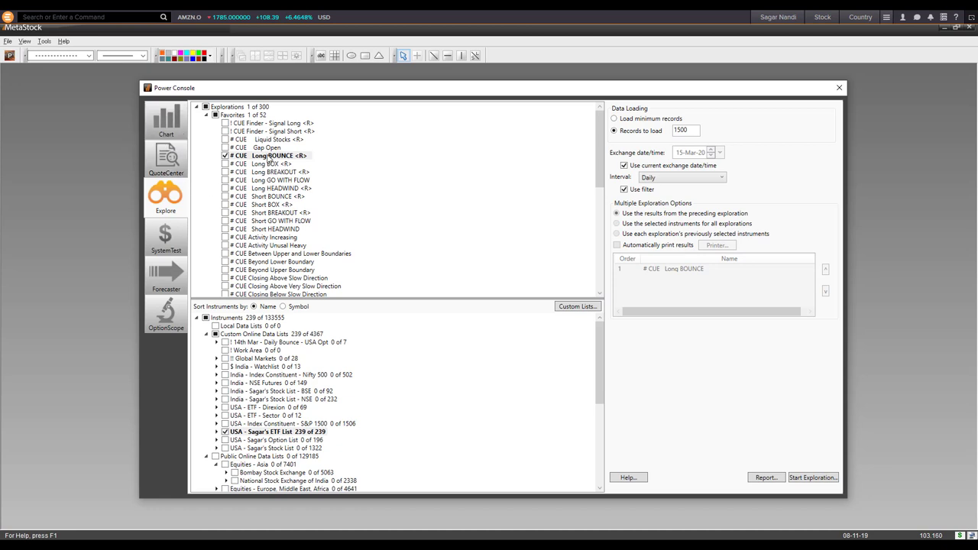
mouse_move(273, 160)
click(297, 158)
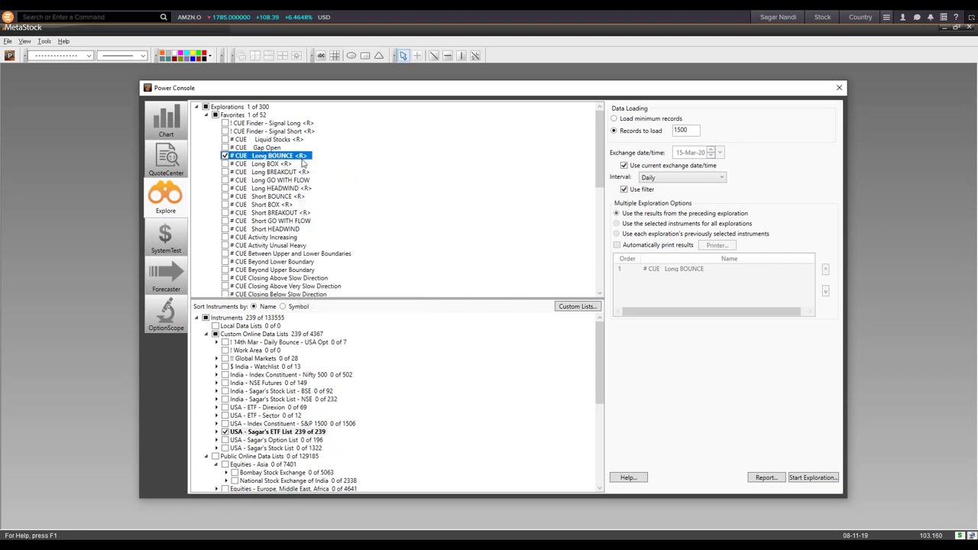
key(space)
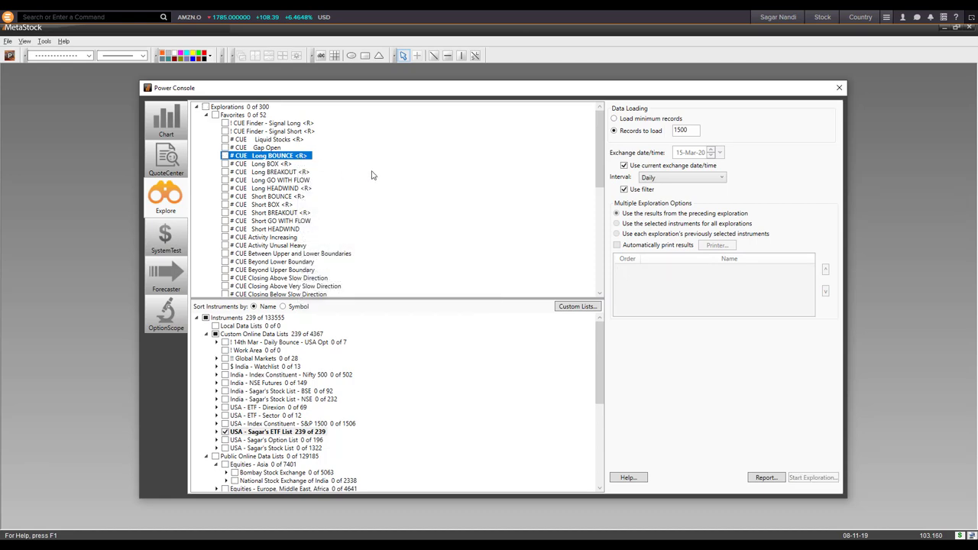
Select the ! CUE Finder - Signal Long and ! CUE Finder - Signal Short explorations.
click(297, 123)
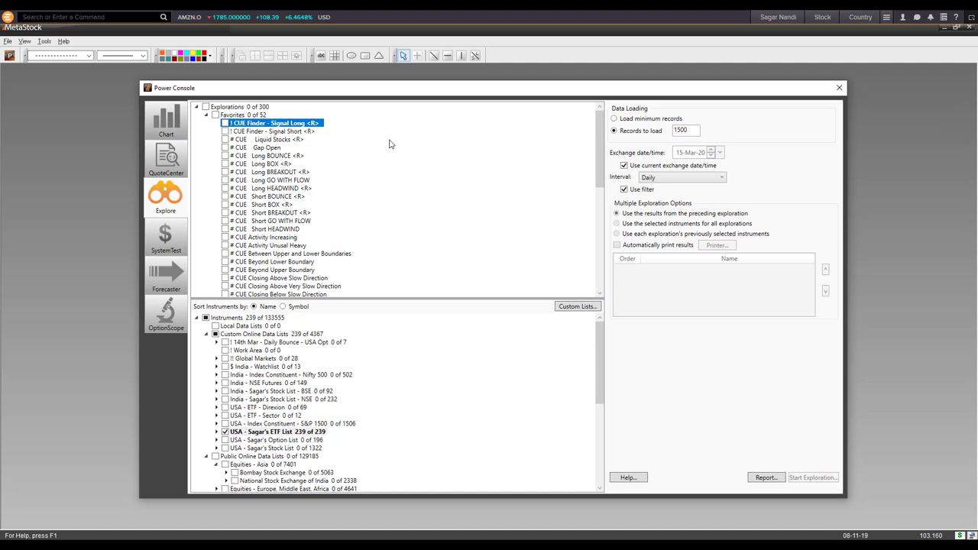
key(space)
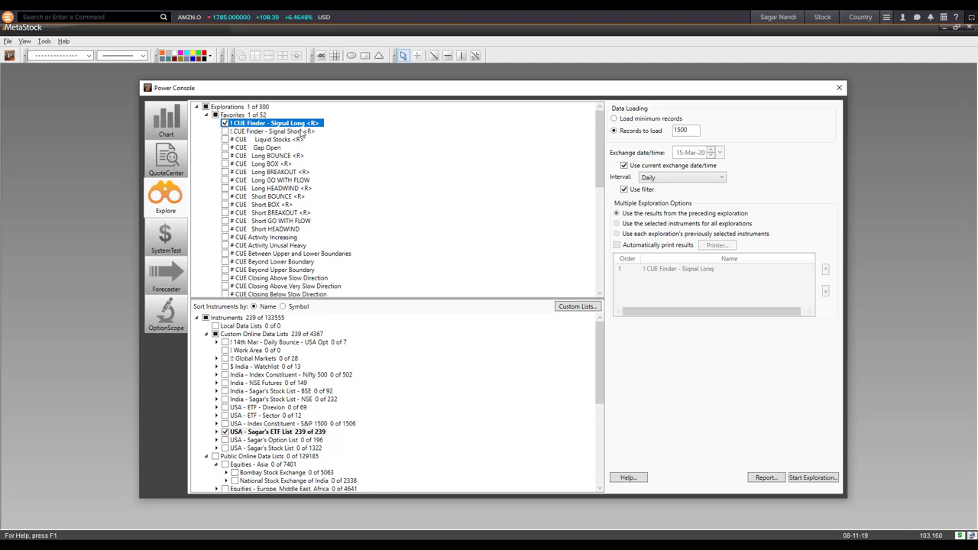
click(302, 132)
key(space)
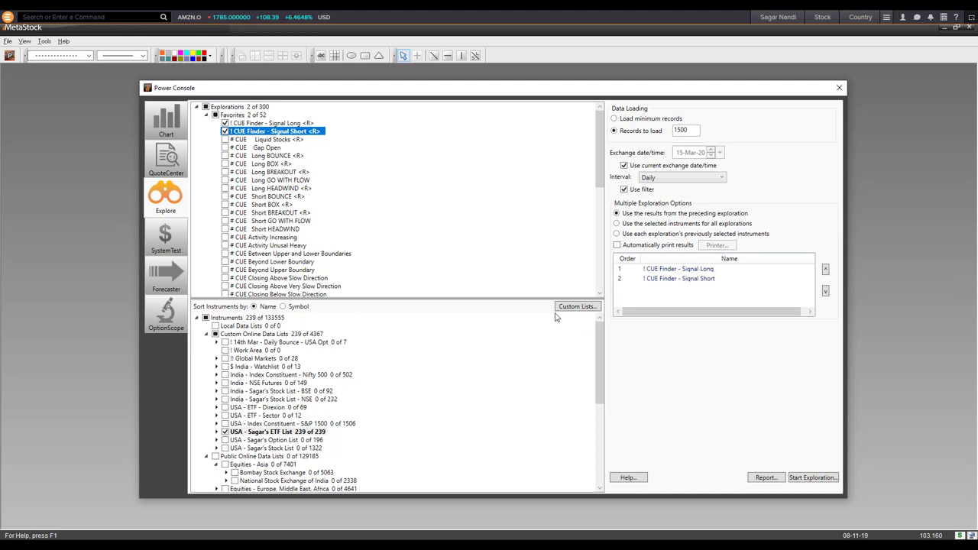
Deselect the custom USA ETF list and select the custom USA stock list as the instruments for the explorations.
mouse_move(309, 134)
click(313, 433)
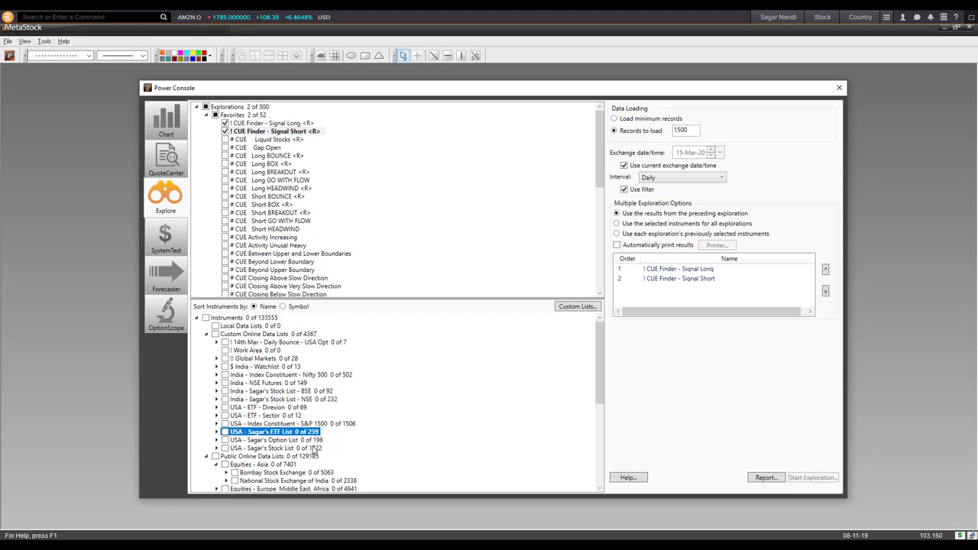
click(320, 448)
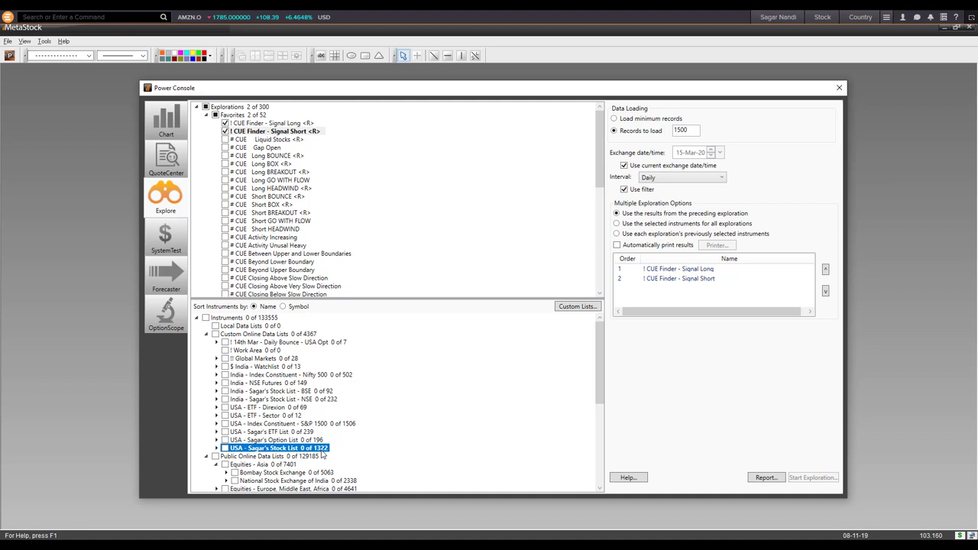
key(space)
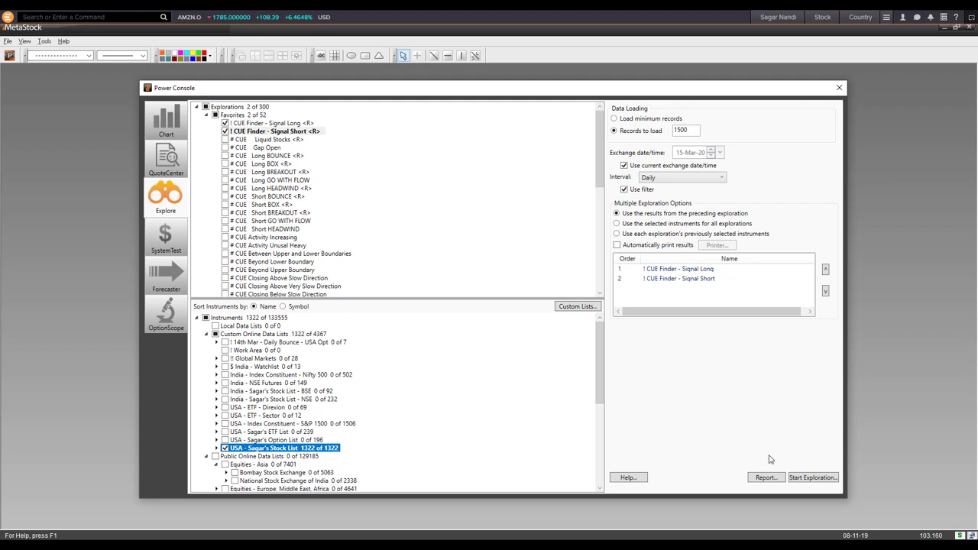
From the report for the selected explorations, copy all CUE Finder - Signal Long results and import them into the Excel workbook's Long sheet.
click(763, 478)
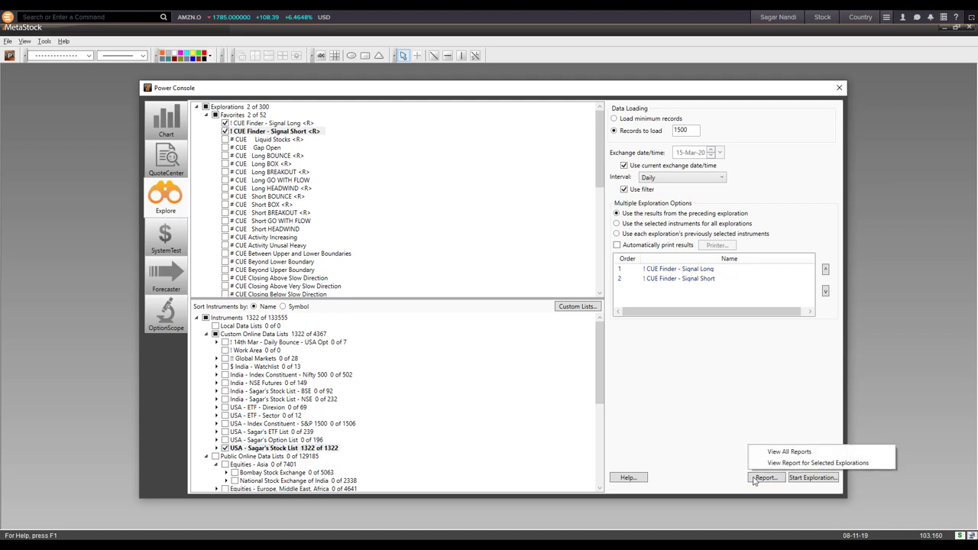
click(795, 463)
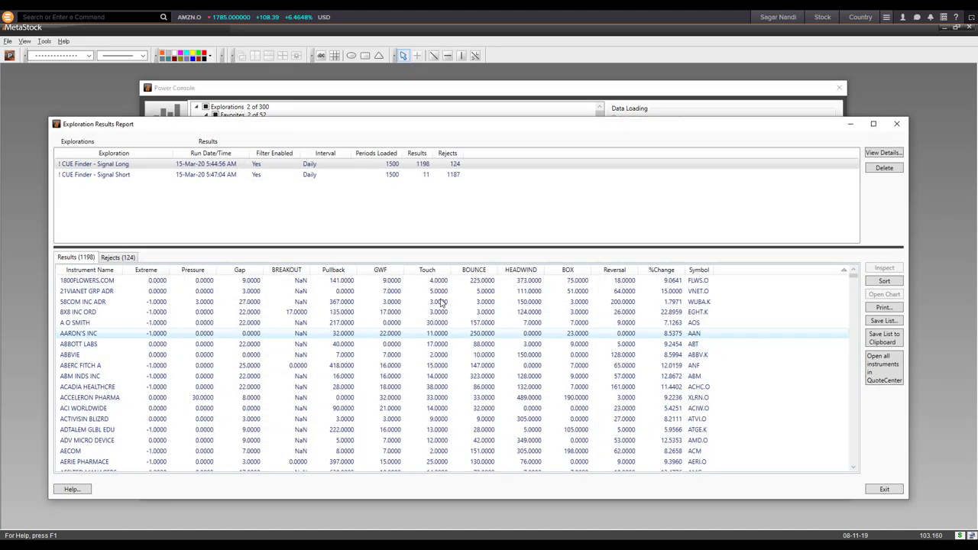
click(184, 164)
right_click(223, 313)
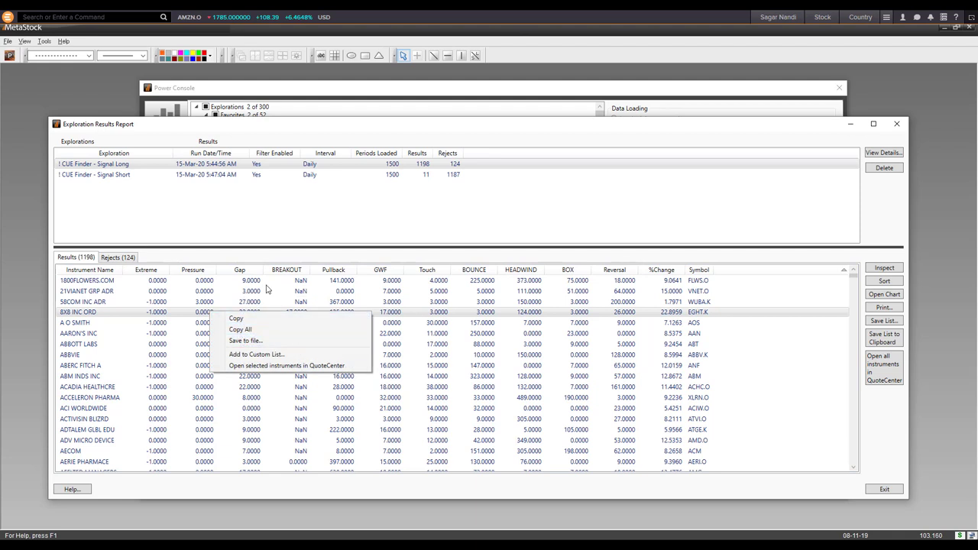
click(254, 330)
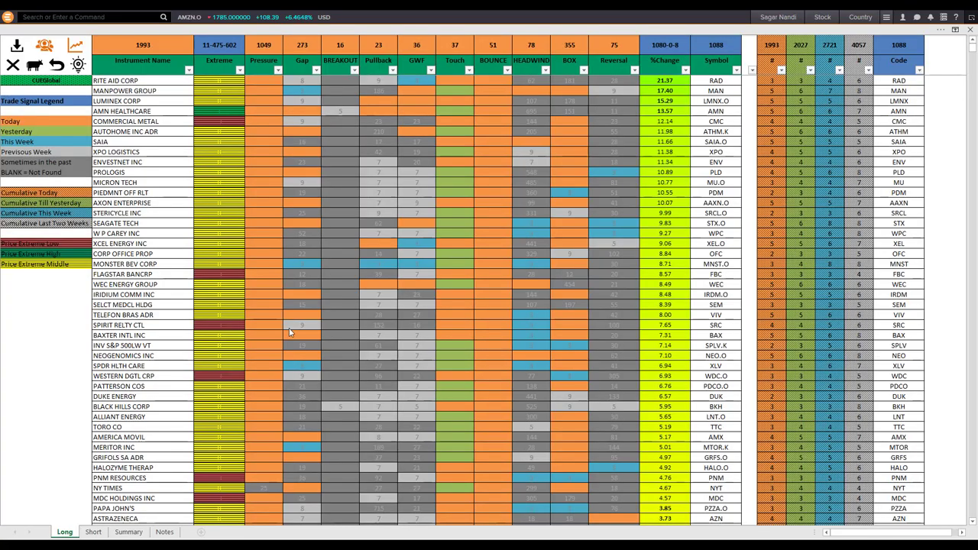
click(16, 47)
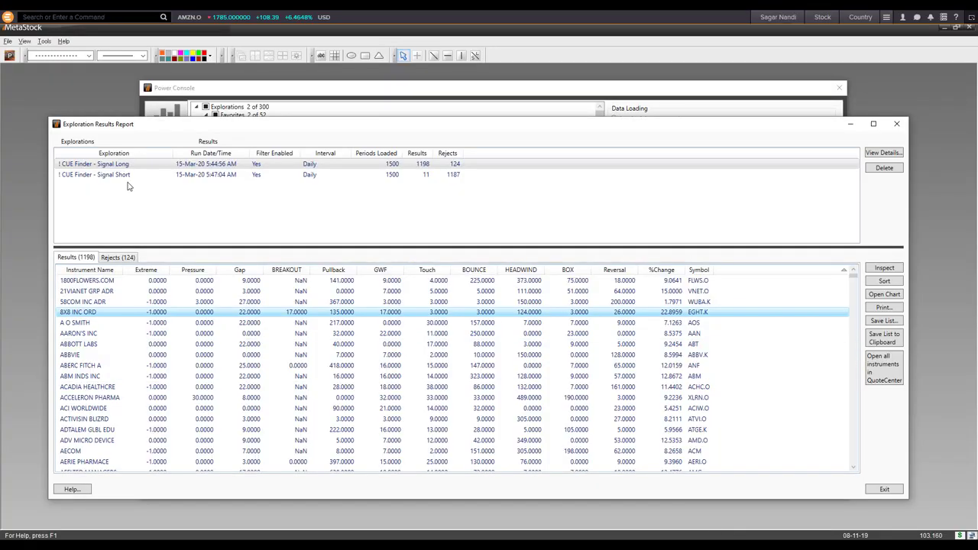
Copy all CUE Finder - Signal Short results from the MetaStock report and import them into the Excel workbook's Short sheet.
click(126, 176)
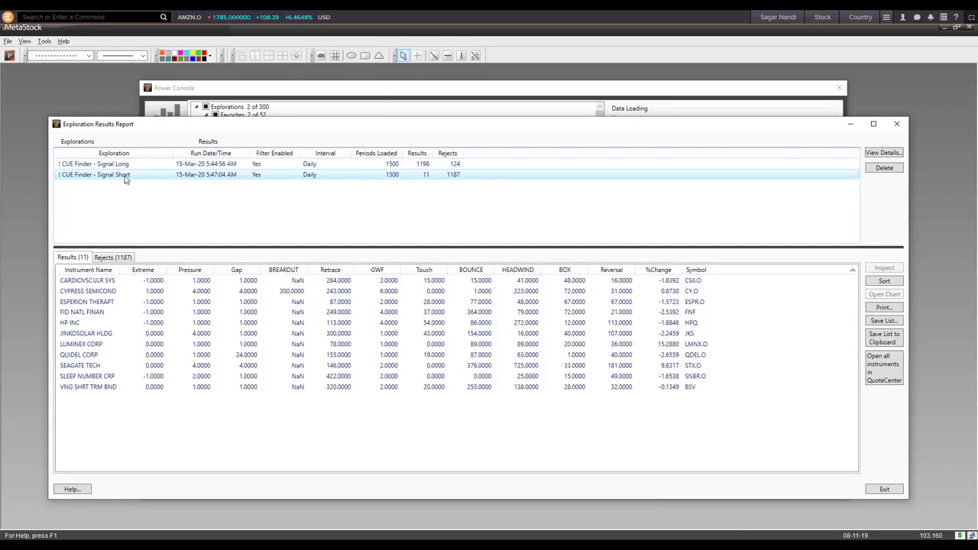
right_click(192, 319)
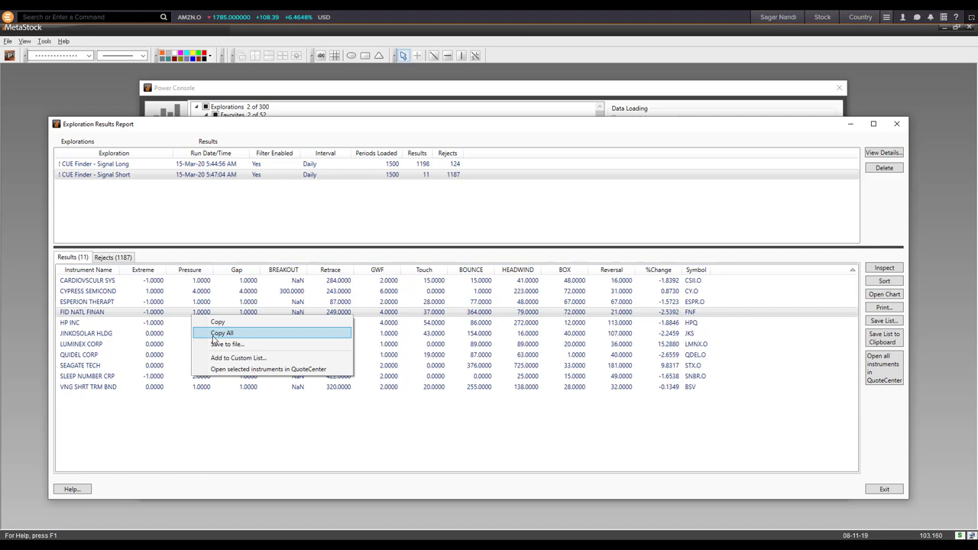
click(222, 334)
key(alt+Tab)
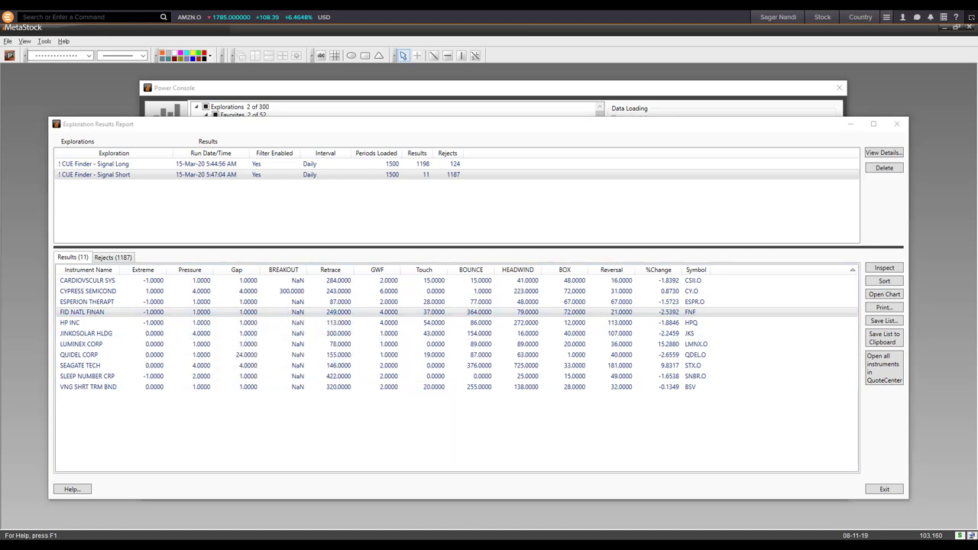
click(93, 532)
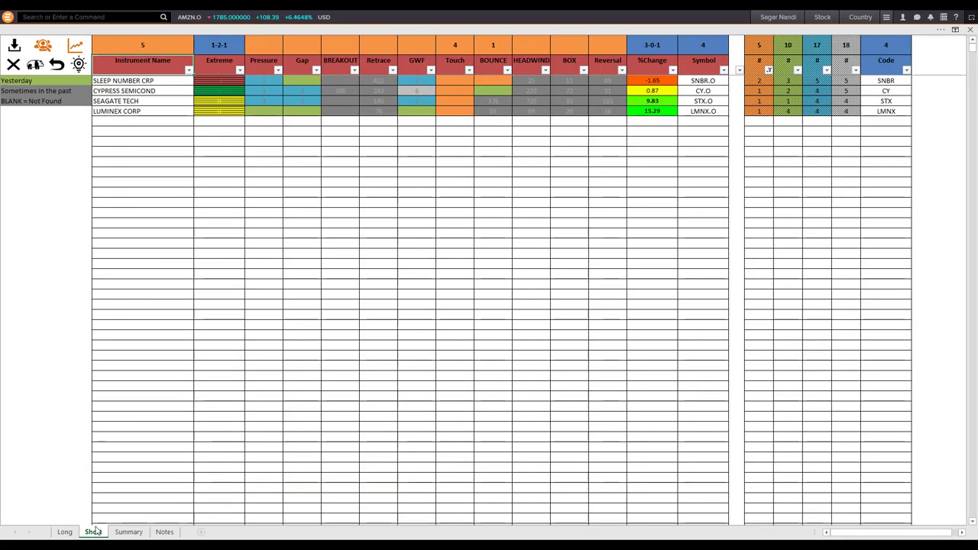
click(14, 46)
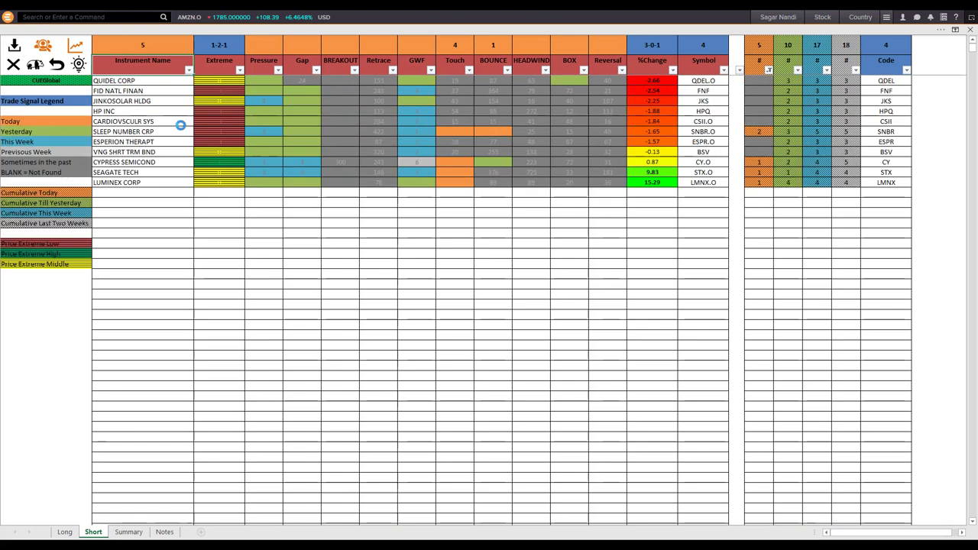
On the Summary sheet, compare the total number of symbols and signals for the Long and Short rows.
click(128, 532)
click(238, 220)
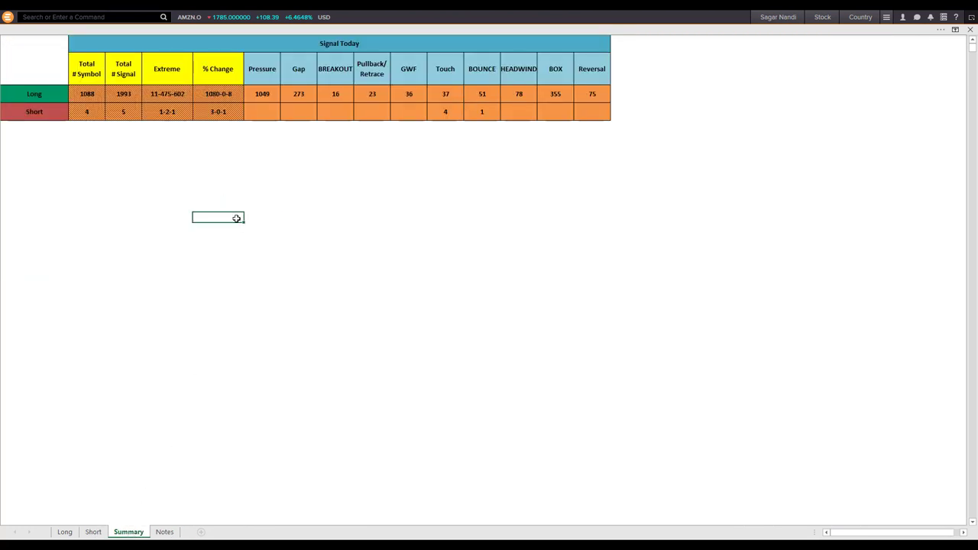
drag(42, 97, 591, 107)
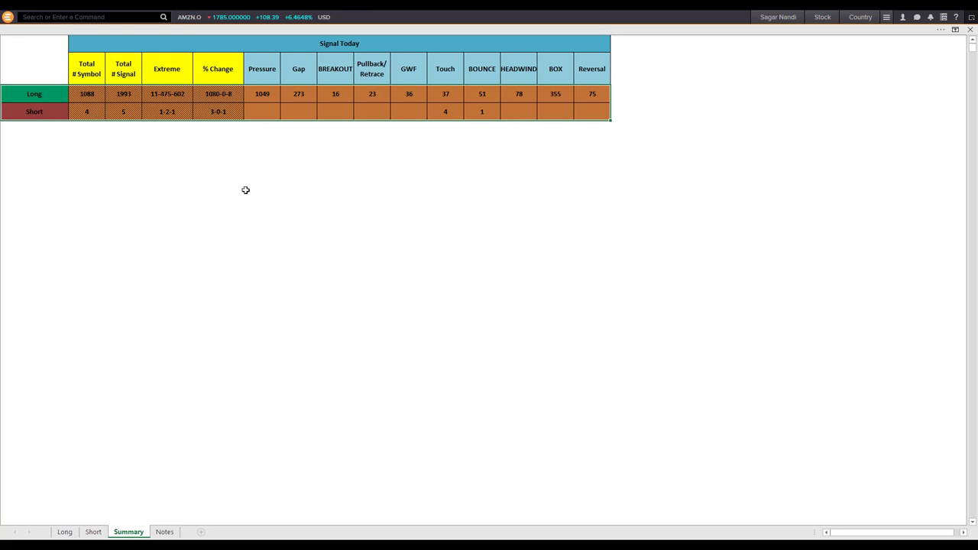
click(91, 93)
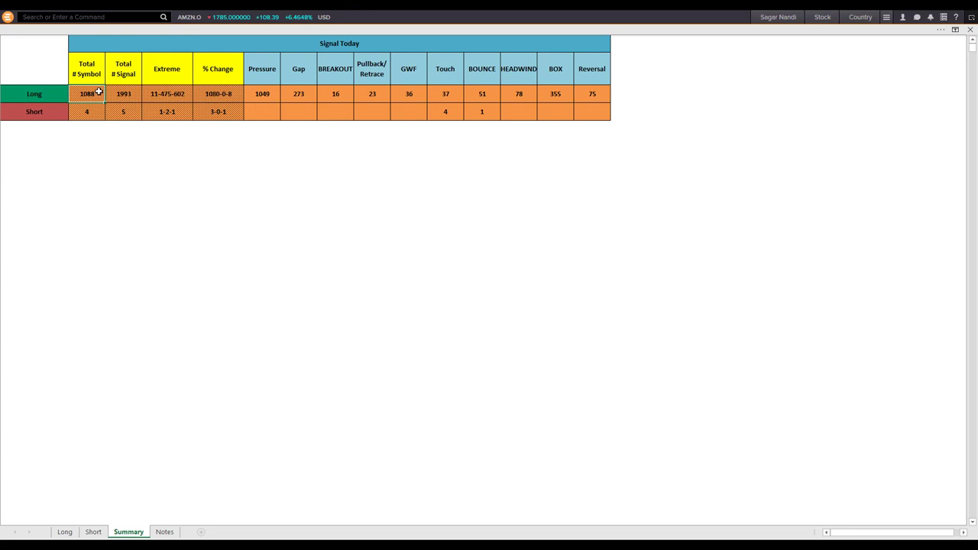
click(88, 112)
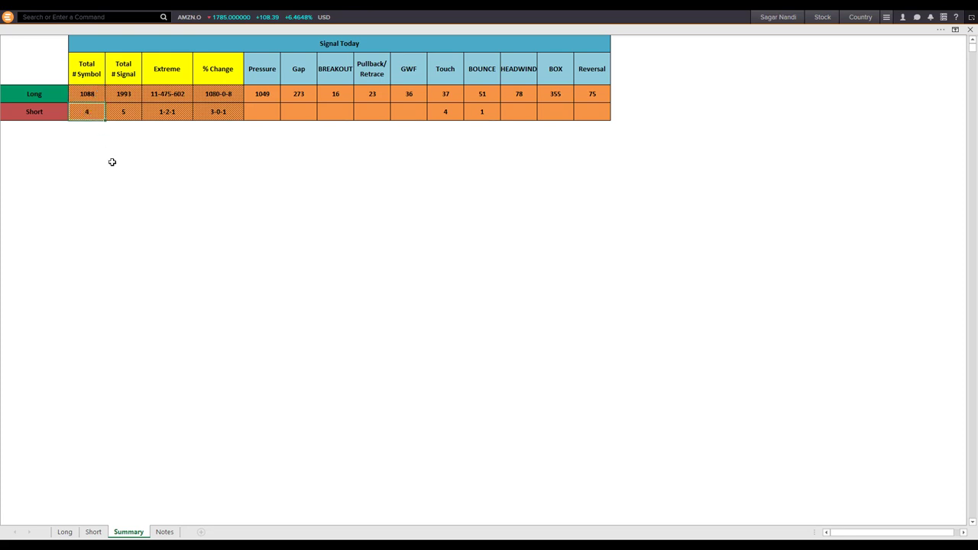
click(136, 92)
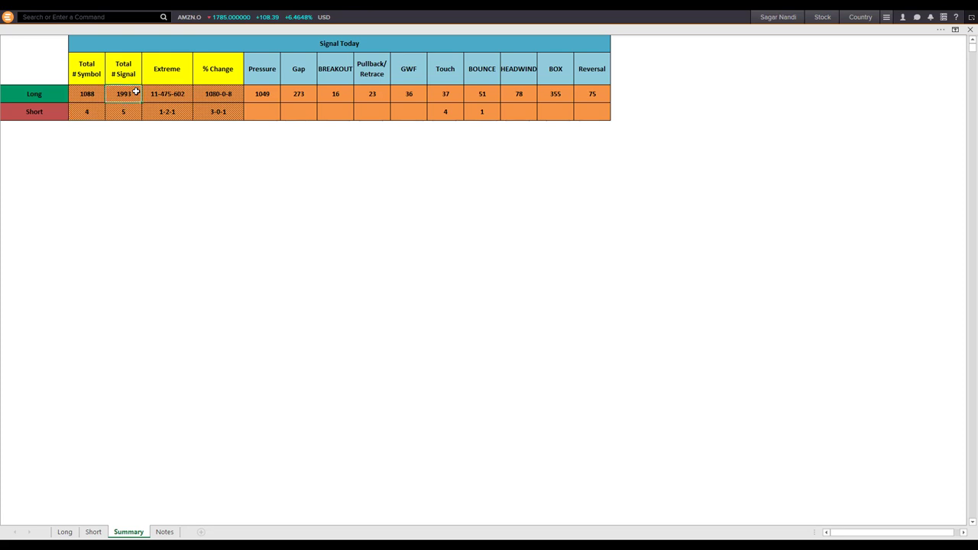
click(127, 111)
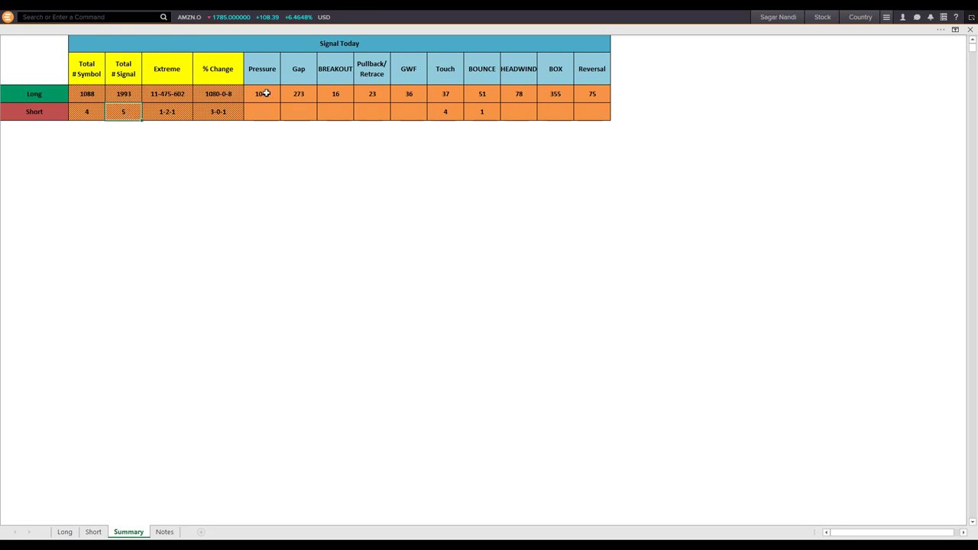
Examine the Long signals from Pressure to Reversal, comparing the Gap and BOUNCE columns between Long and Short.
drag(257, 94, 584, 96)
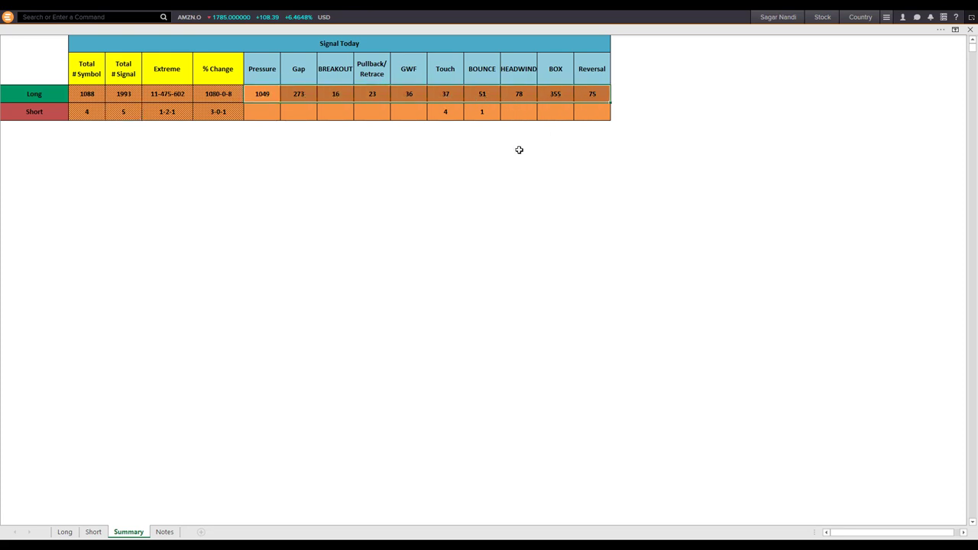
click(309, 91)
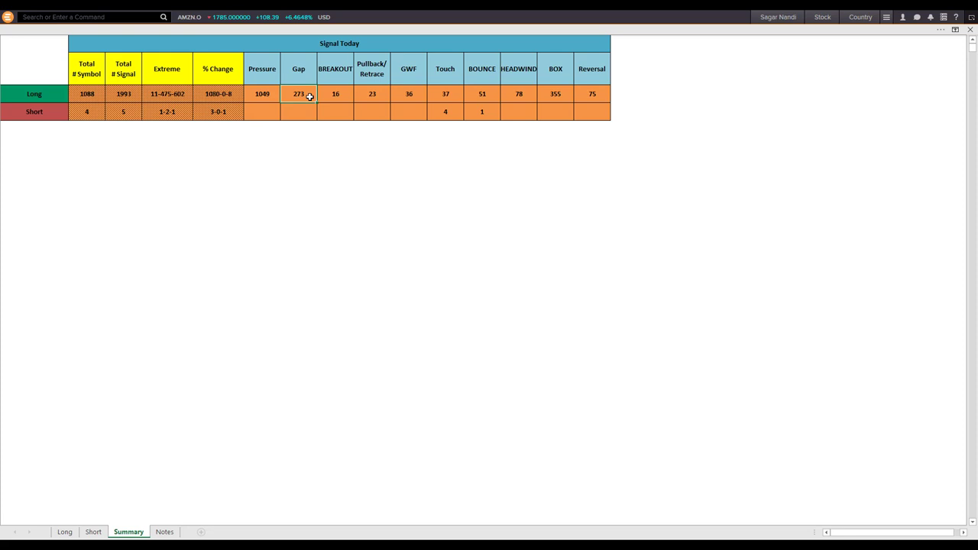
click(301, 111)
drag(295, 61, 294, 112)
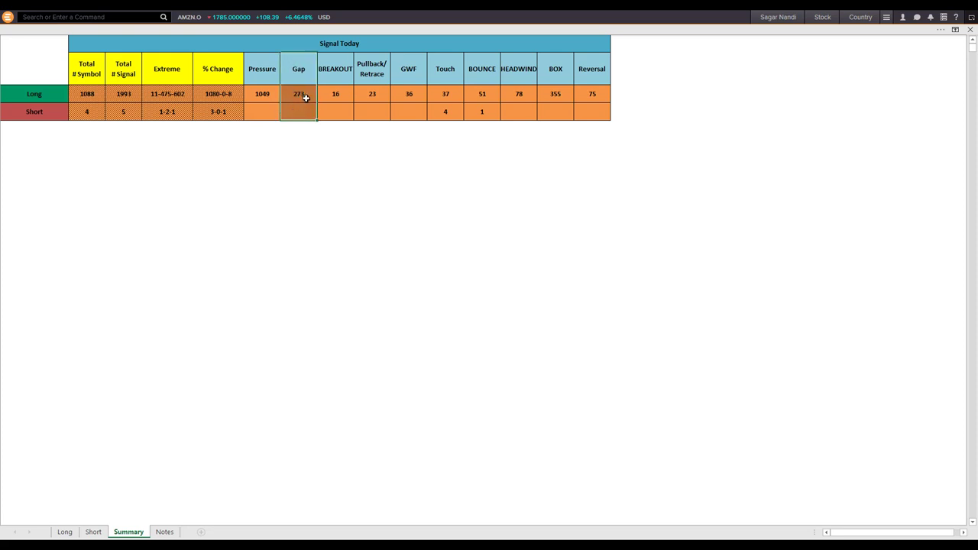
click(324, 158)
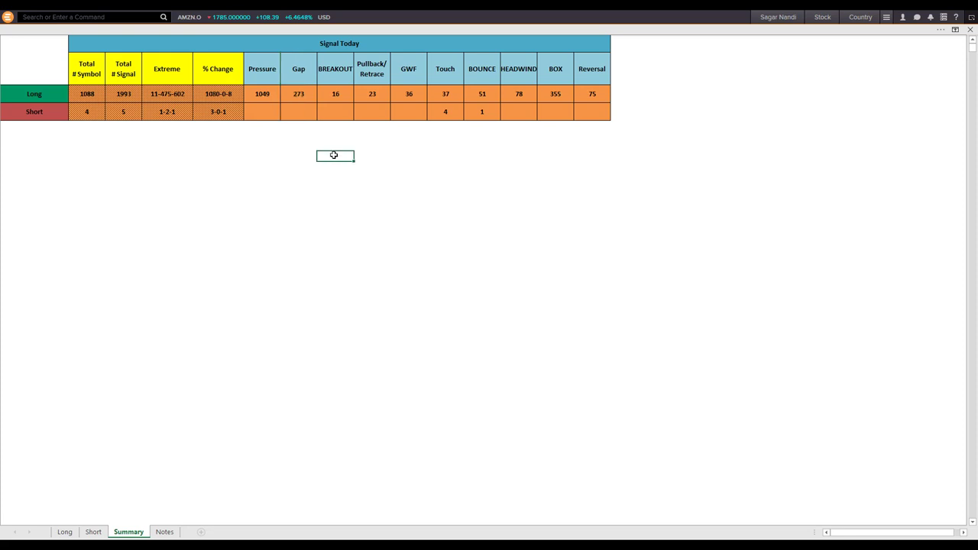
mouse_move(483, 59)
mouse_down()
mouse_move(481, 114)
mouse_move(502, 131)
mouse_up()
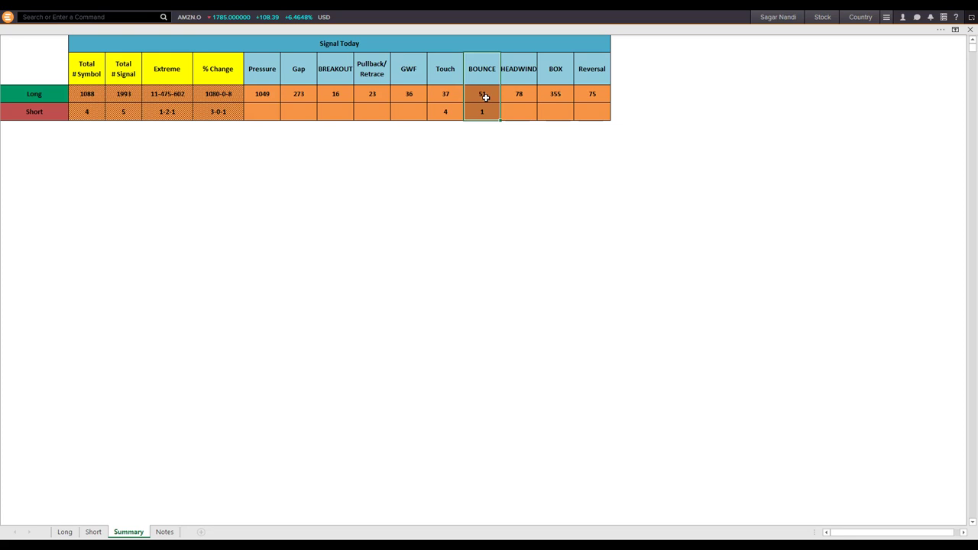
On the Long sheet, filter the BOUNCE column by the orange cell colour and select the remaining %Change values.
click(64, 532)
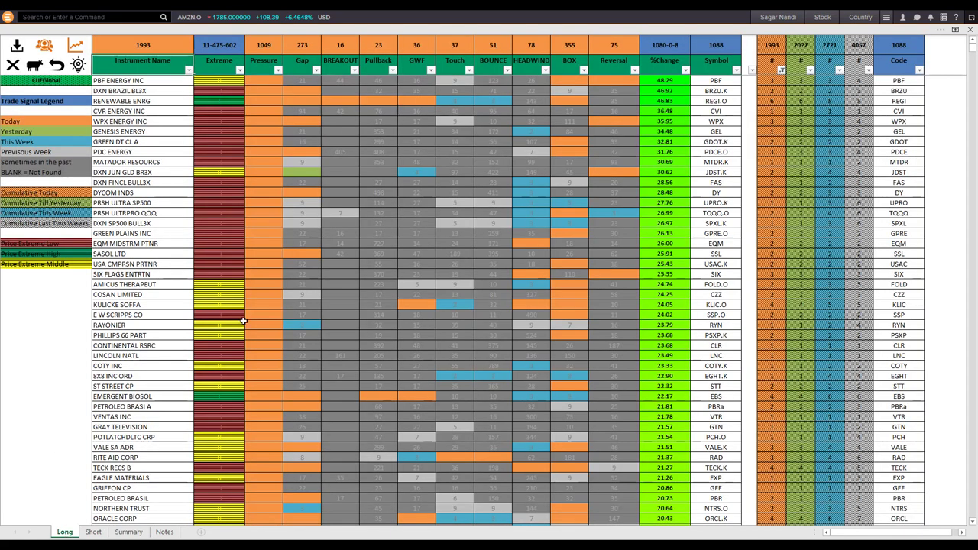
click(507, 70)
mouse_move(489, 138)
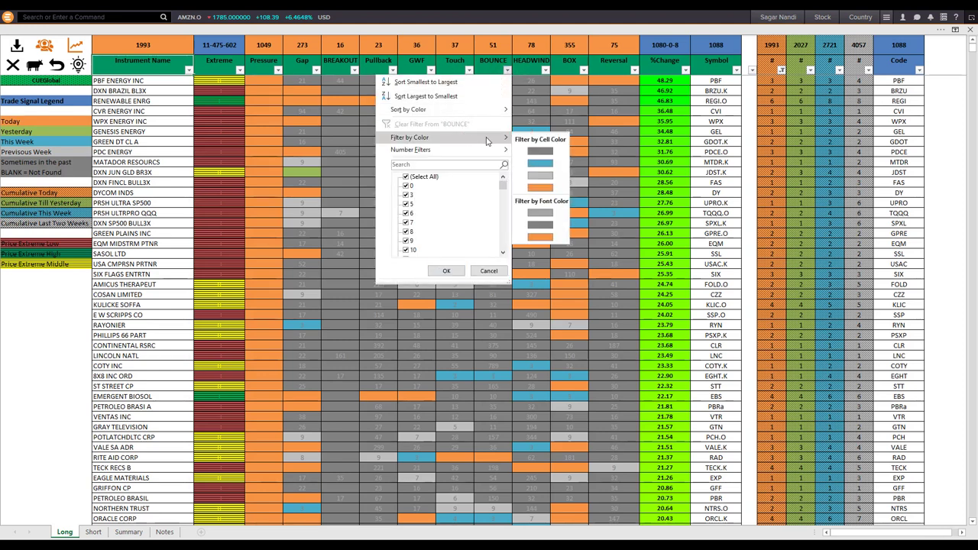
click(541, 188)
drag(667, 81, 661, 300)
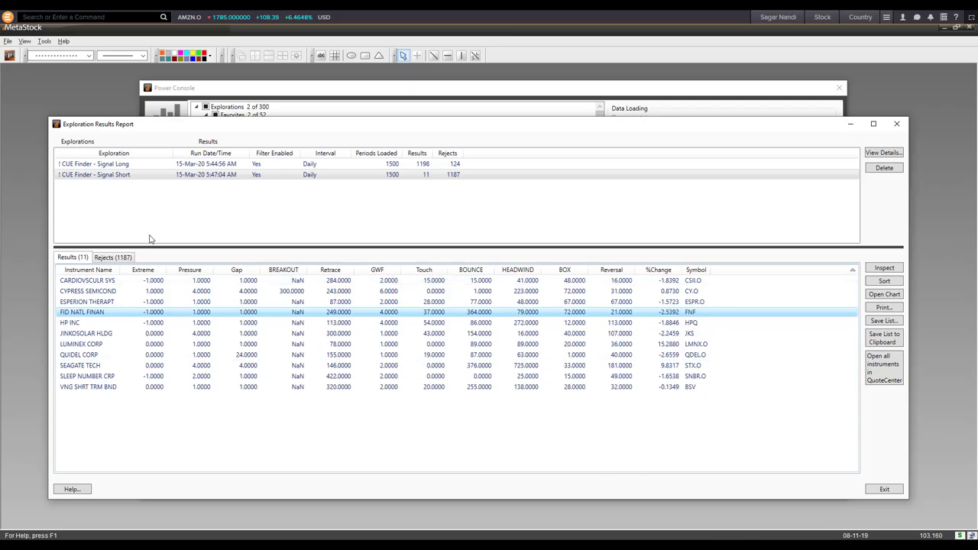
Close the MetaStock results report, deselect both CUE Finder explorations and highlight # CUE Long BOUNCE.
click(896, 123)
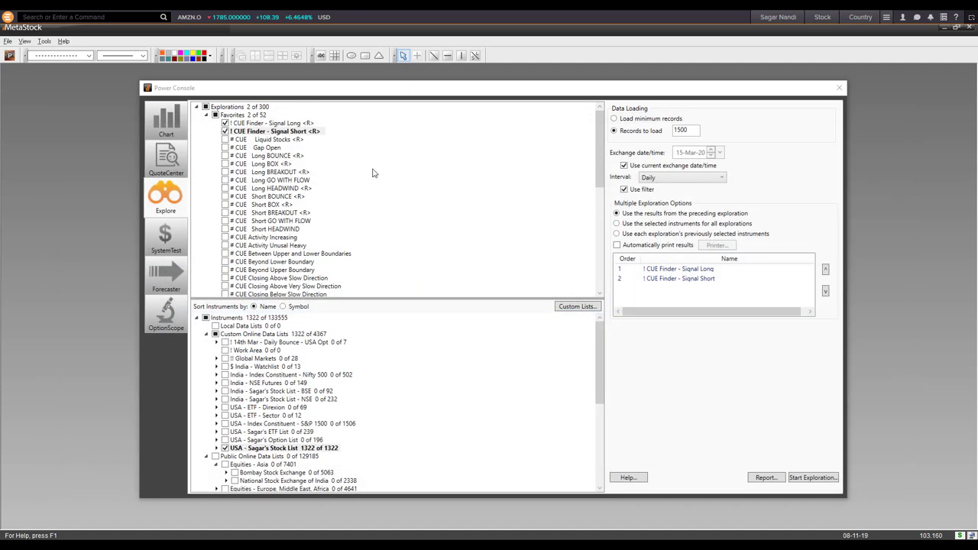
click(279, 124)
click(281, 131)
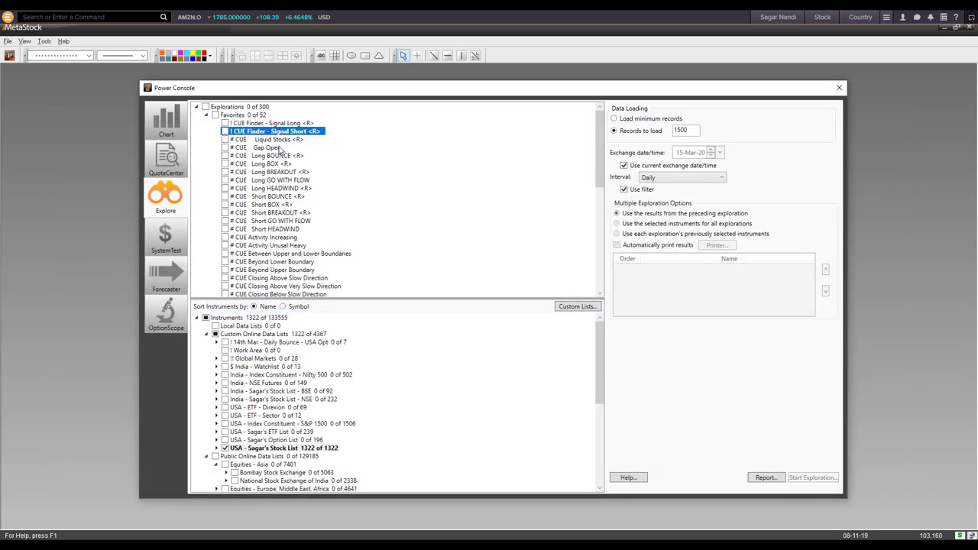
click(283, 157)
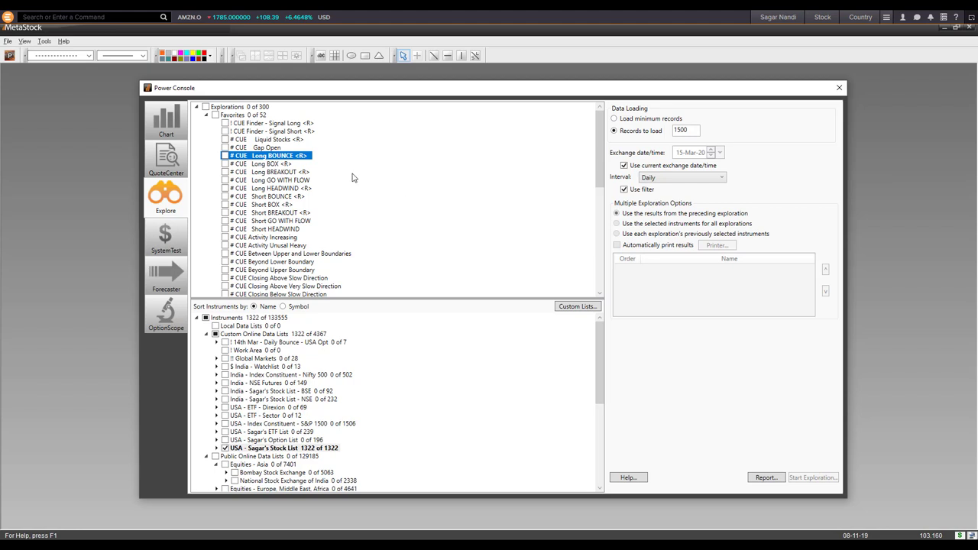
mouse_move(293, 162)
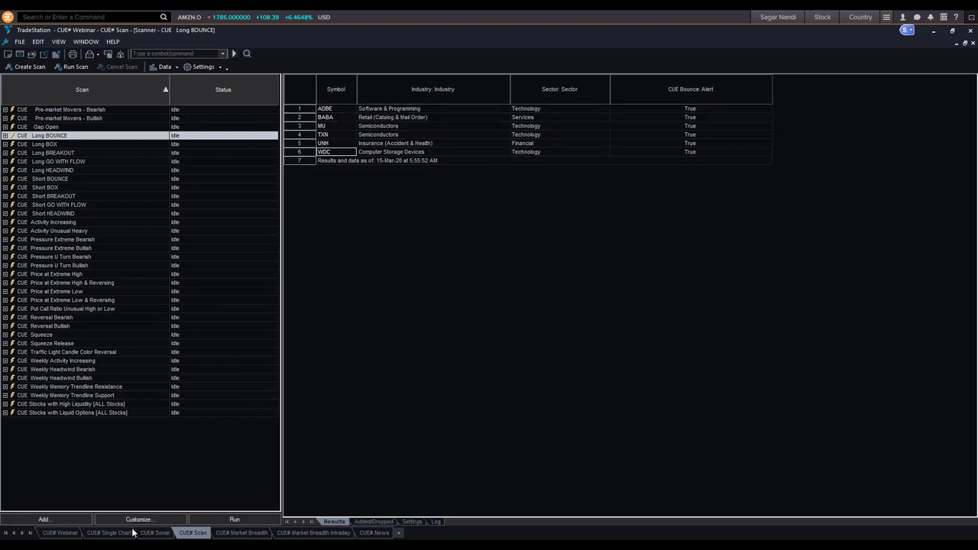
In TradeStation's CUE# Sonar workspace, highlight the BOUNCE column and select ADBE, showing its charts in the CUE# Webinar workspace.
click(155, 533)
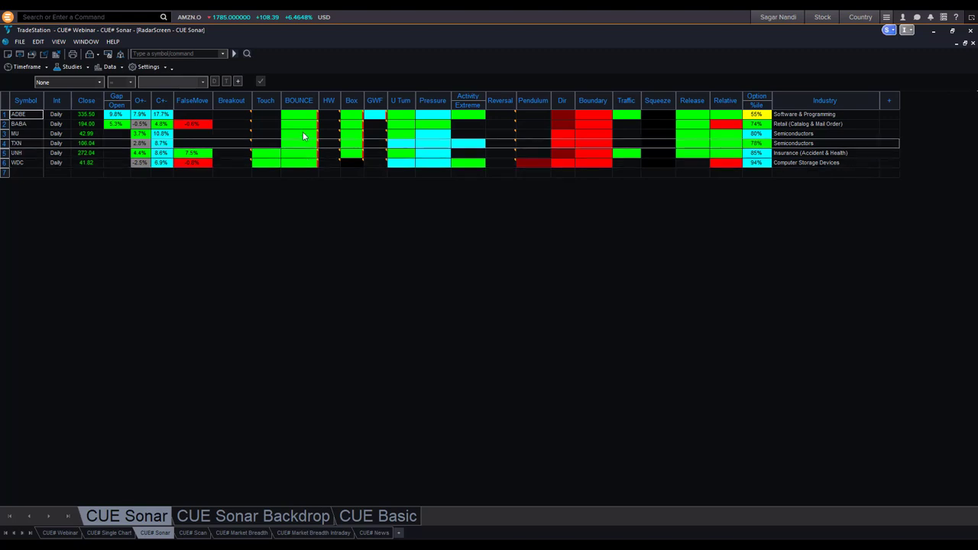
click(298, 98)
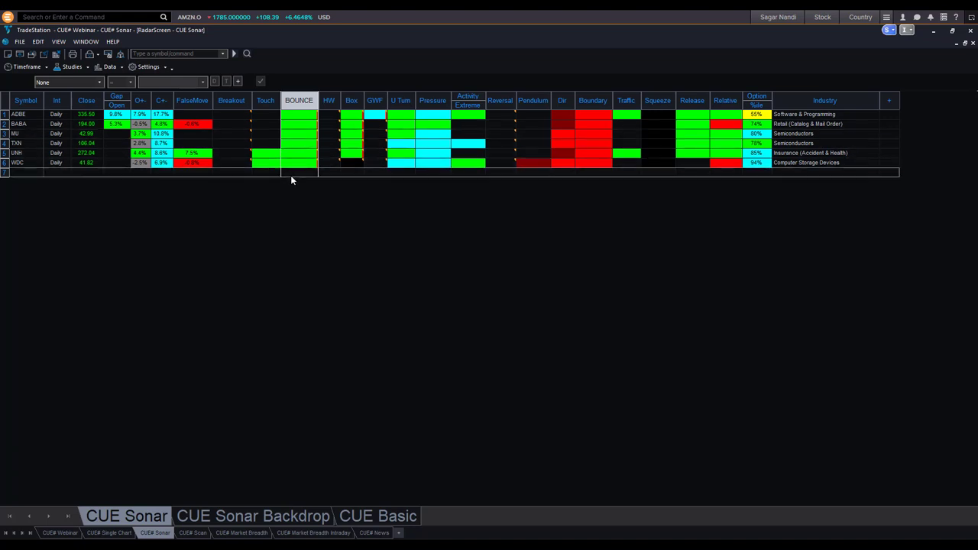
click(26, 114)
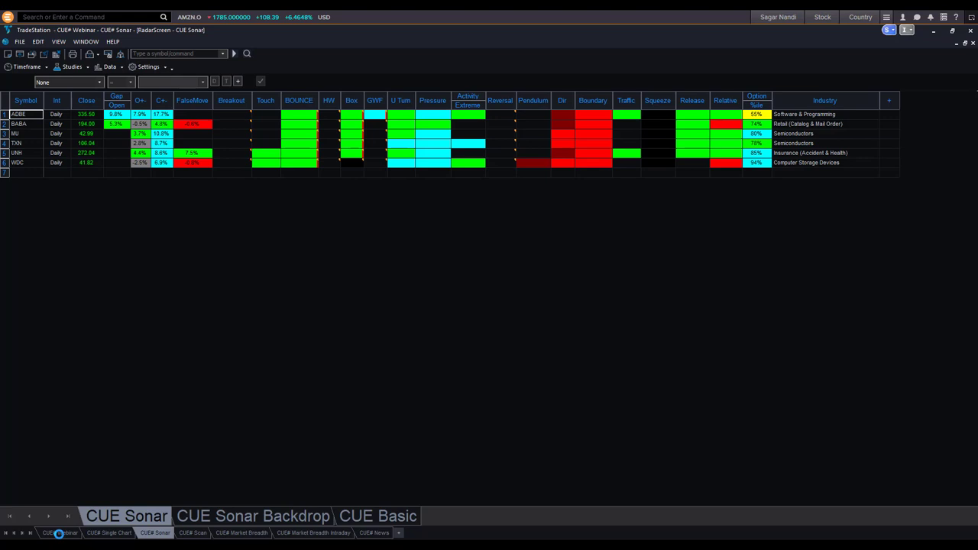
click(59, 532)
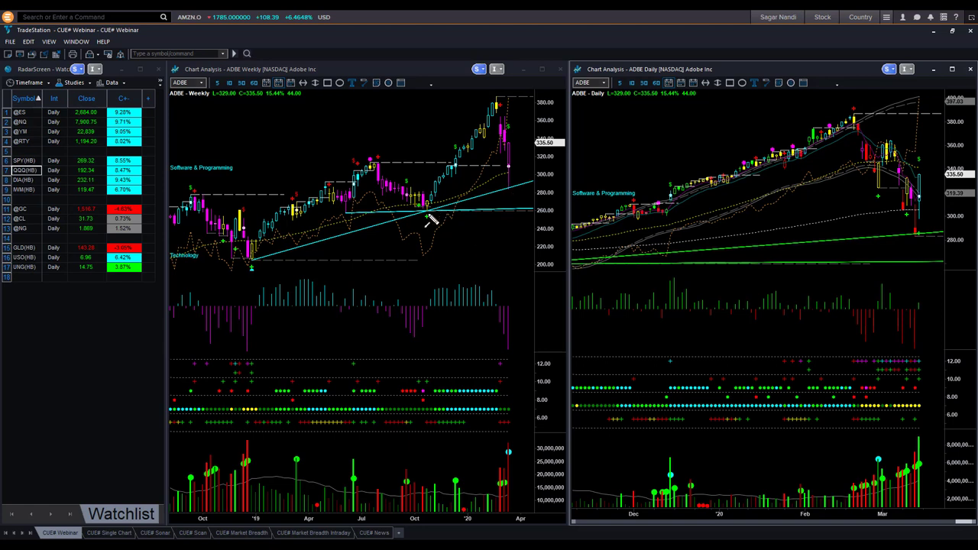
On the ADBE weekly chart, draw arrows along the rising support line and marking the latest decline, rebound and dollar signal.
drag(344, 240, 524, 198)
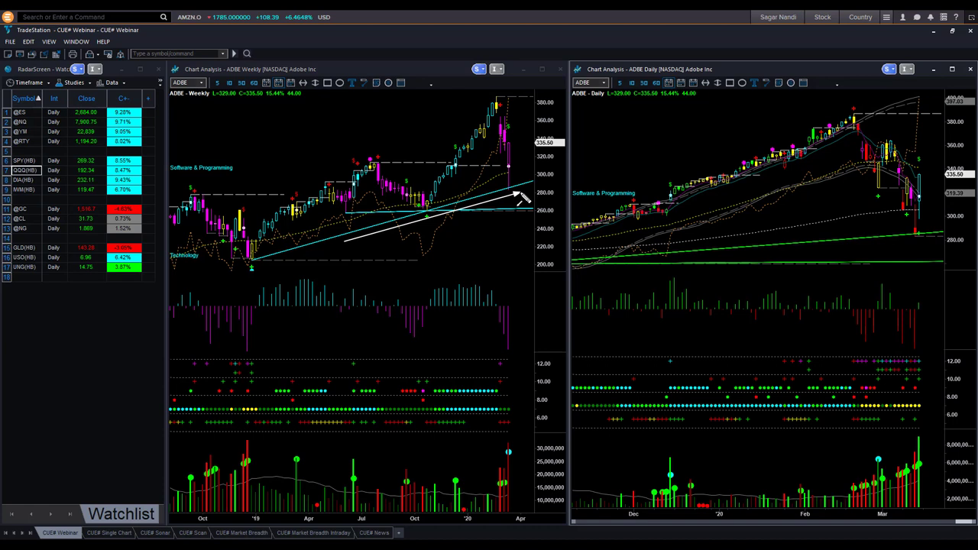
drag(515, 186, 525, 153)
drag(530, 97, 515, 119)
mouse_move(499, 154)
mouse_down()
mouse_move(508, 184)
mouse_move(535, 157)
mouse_up()
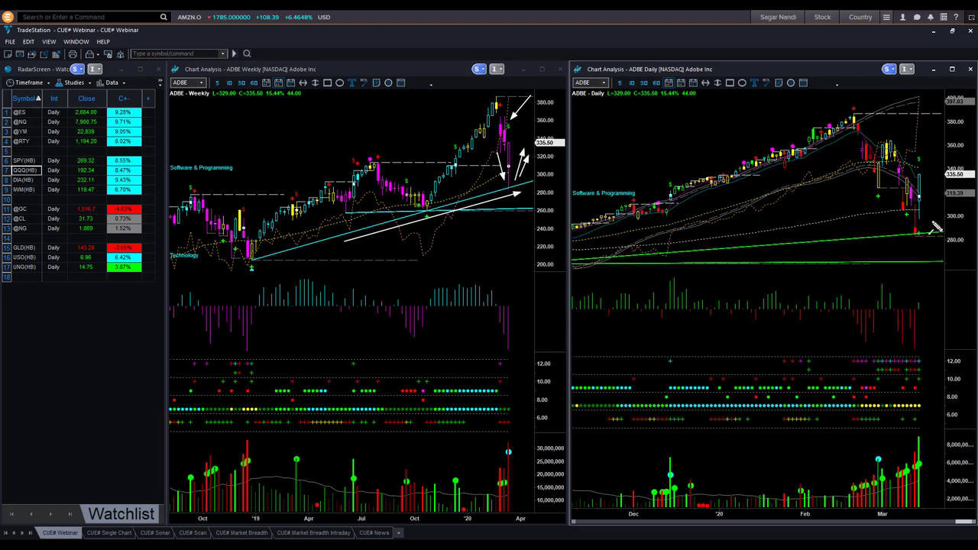
Mark the March decline, rebound and support line on the ADBE daily chart with arrows, and clear all the drawn annotations.
drag(948, 122, 928, 151)
mouse_move(774, 251)
mouse_down()
mouse_move(917, 240)
mouse_move(908, 229)
mouse_move(915, 240)
mouse_move(934, 170)
mouse_up()
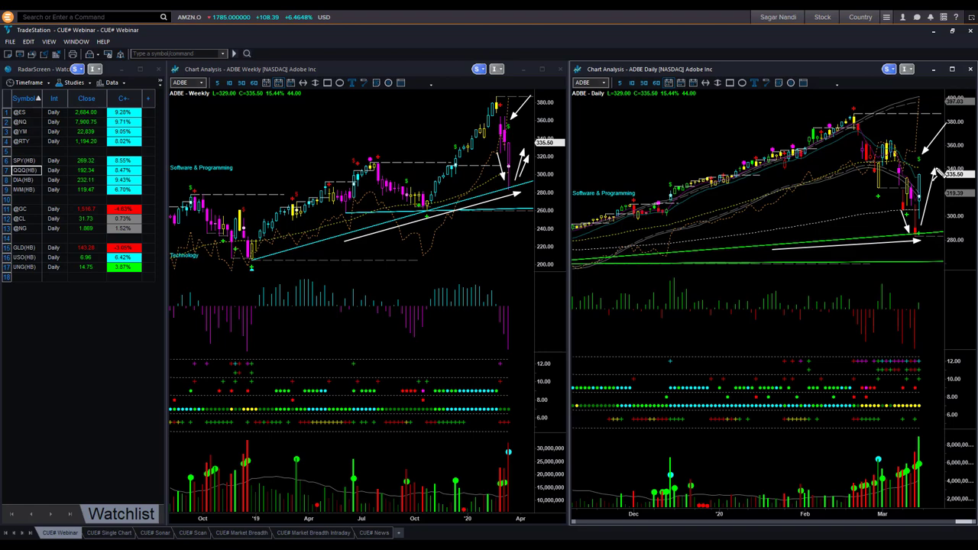
mouse_move(935, 344)
mouse_down()
mouse_move(923, 357)
mouse_move(931, 379)
mouse_move(923, 372)
mouse_up()
key(e)
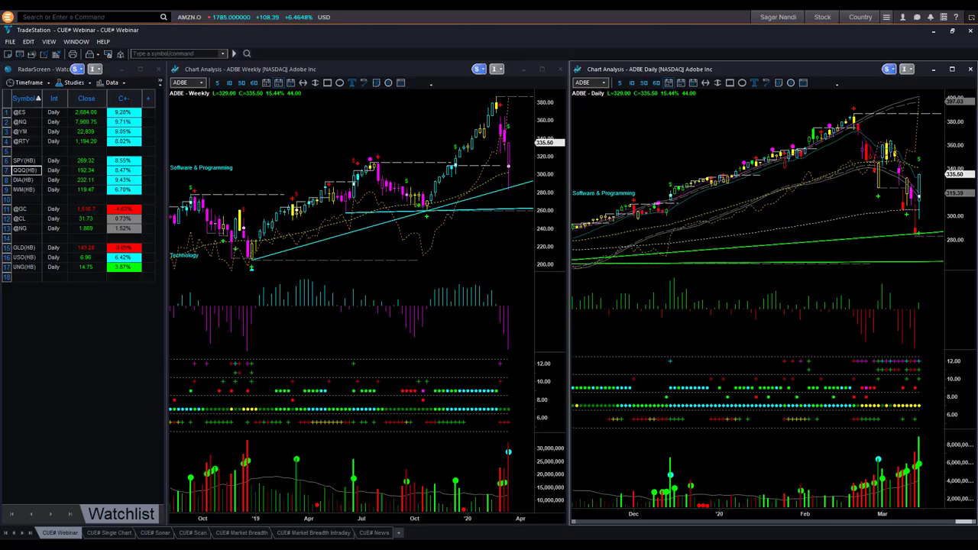
Switch to the stock analysis workbook's DASHBOARD sheet, set the Root Stock to adbe.o and select the Peer Relationship cell.
key(alt+Tab)
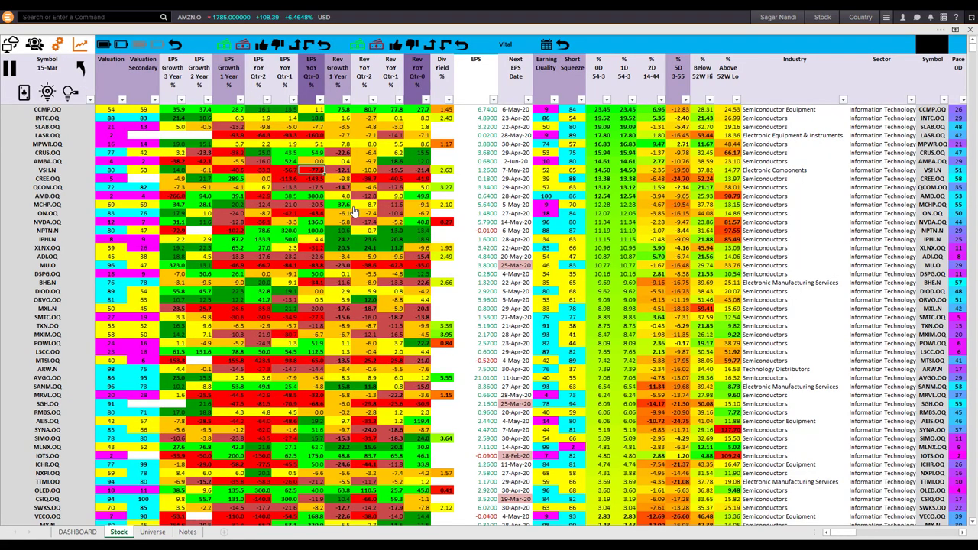
key(ctrl+Page_Up)
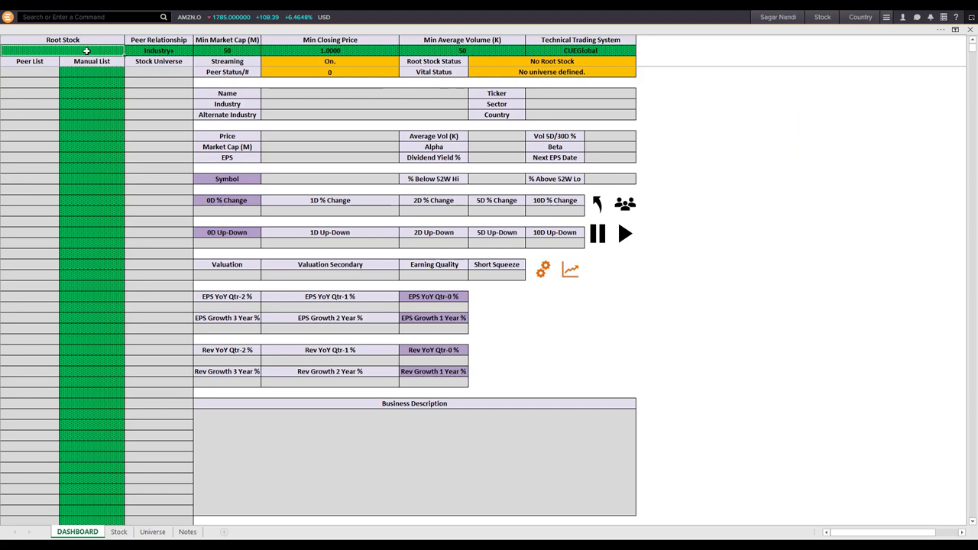
text(adbe.o)
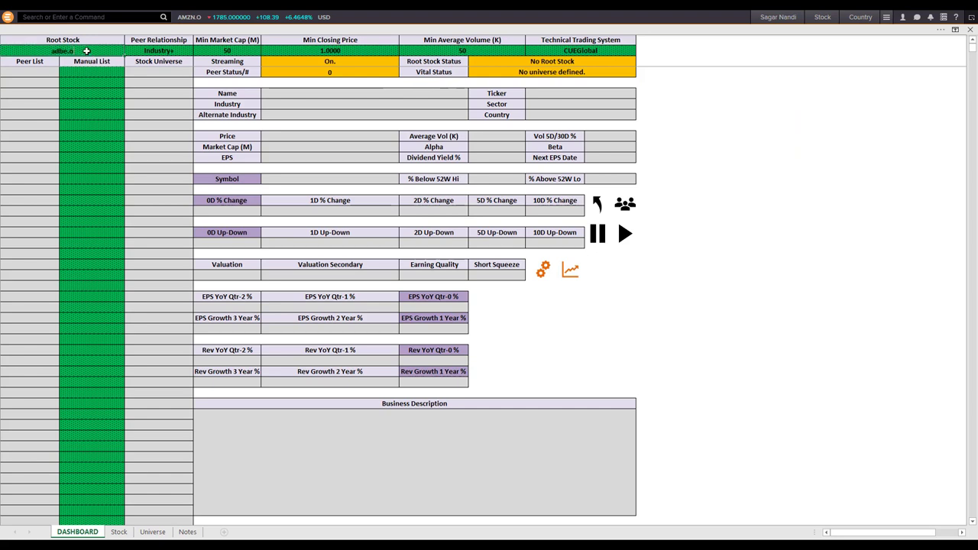
key(Return)
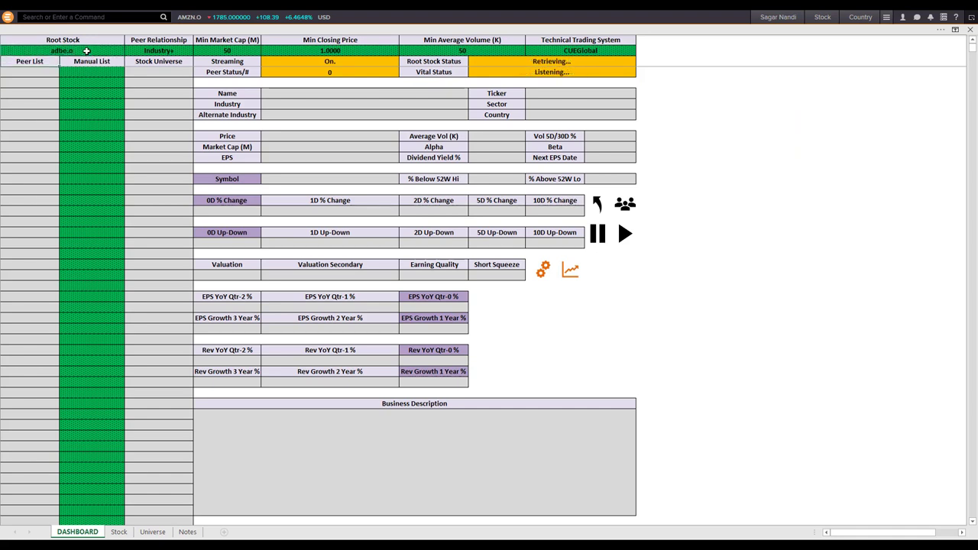
click(166, 50)
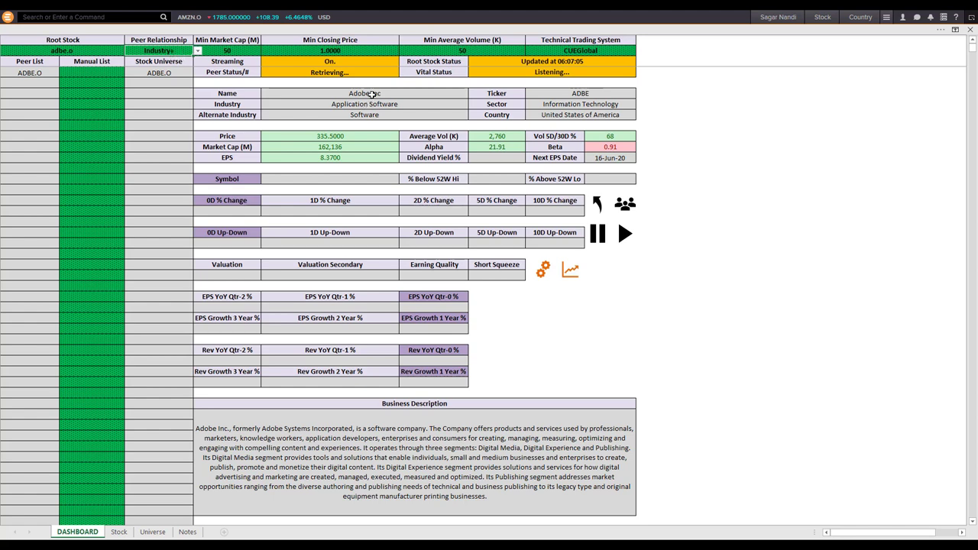
Examine Adobe's company details, business description, EPS, dividend yield, alpha, 5D/30D volume and next EPS date.
drag(360, 92, 609, 159)
click(408, 440)
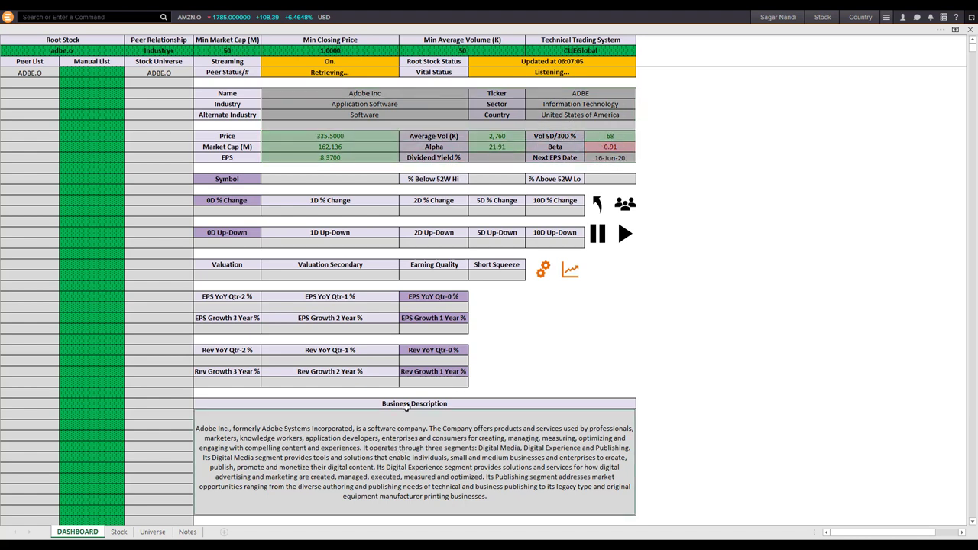
click(294, 158)
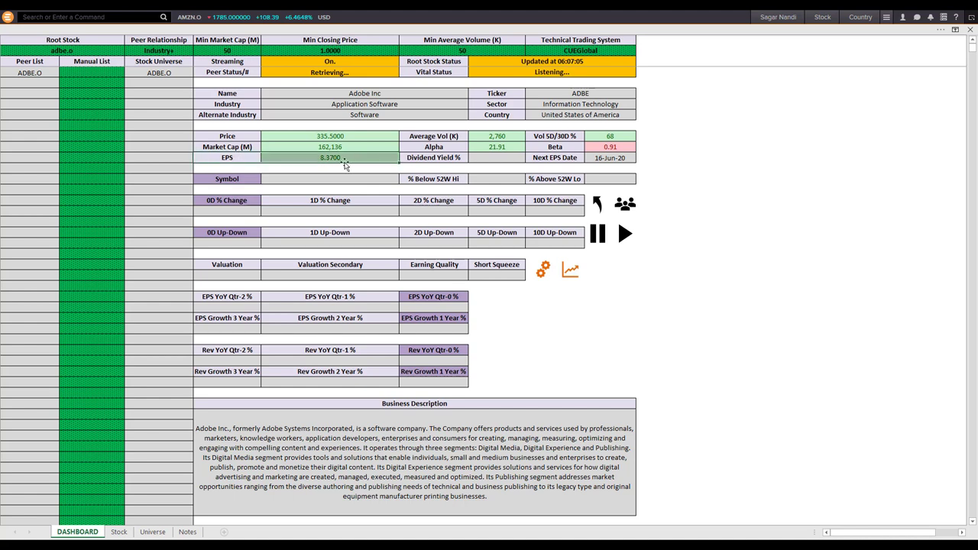
click(471, 158)
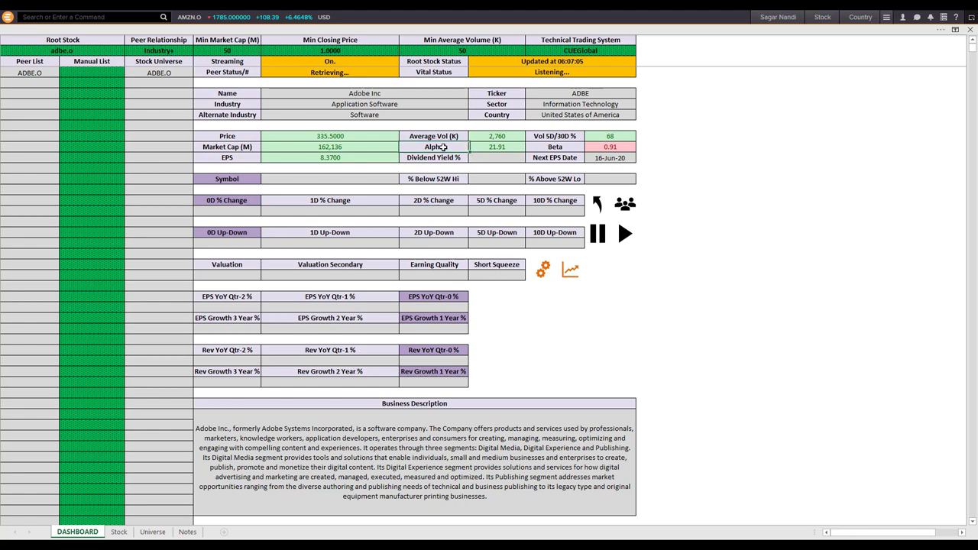
click(488, 150)
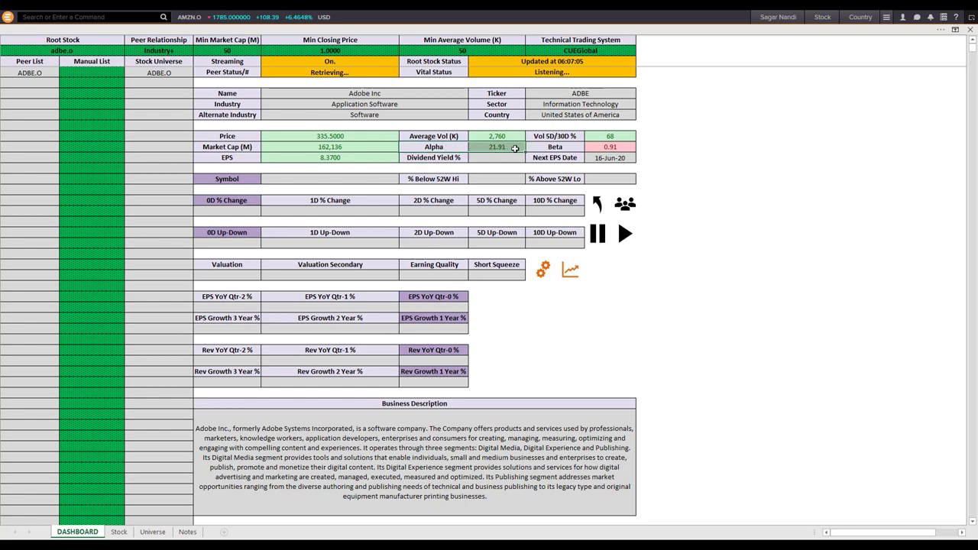
drag(516, 149, 619, 136)
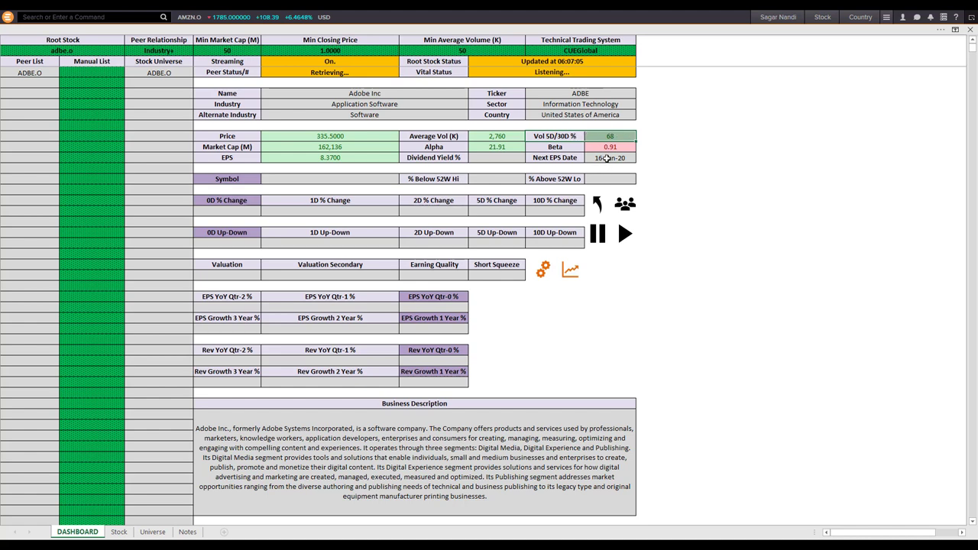
drag(607, 158, 565, 157)
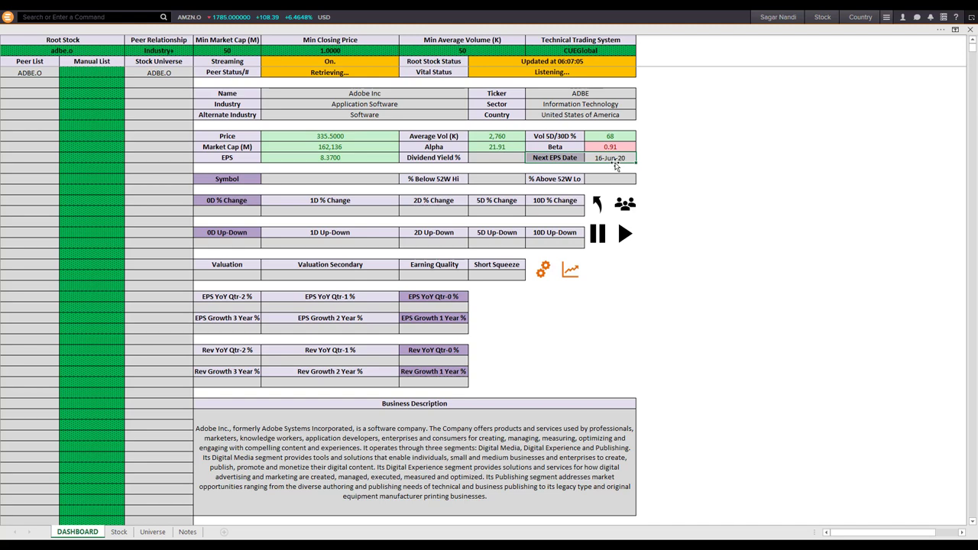
click(617, 286)
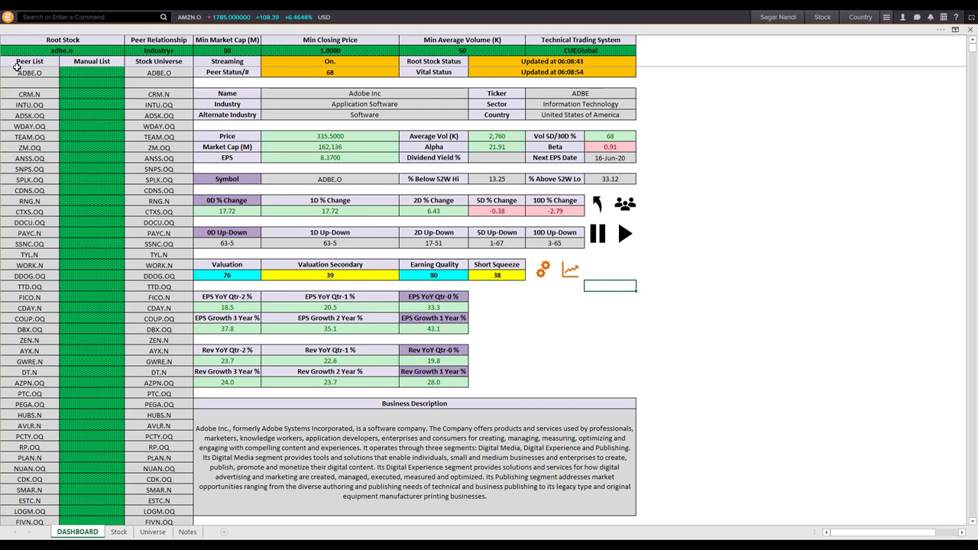
Review Adobe's Peer List along with the Peer Status/# and Vital Status cells.
drag(19, 73, 23, 298)
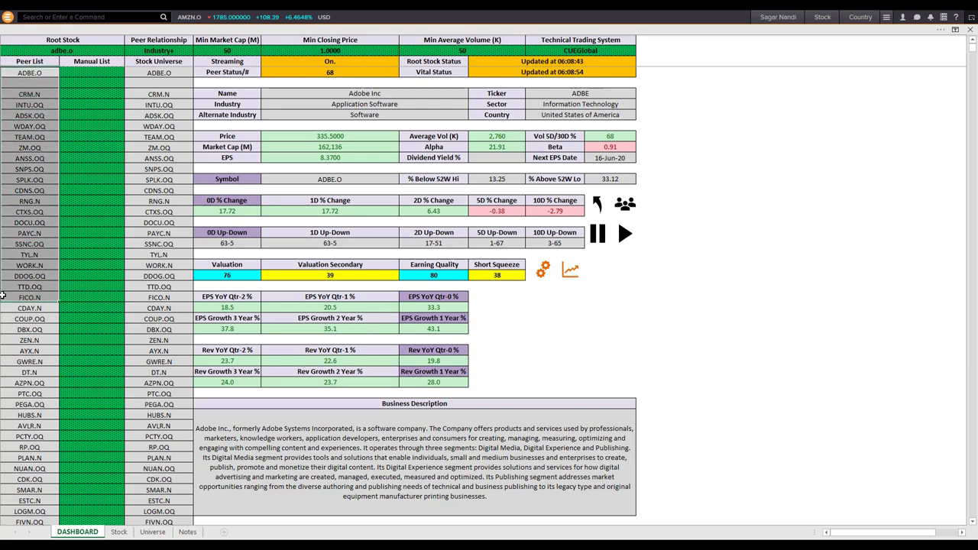
click(28, 275)
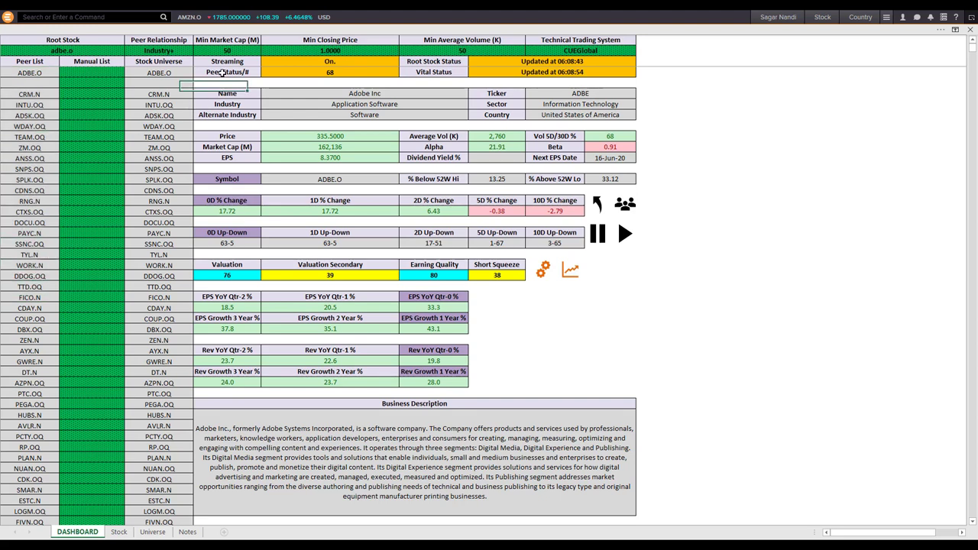
click(282, 71)
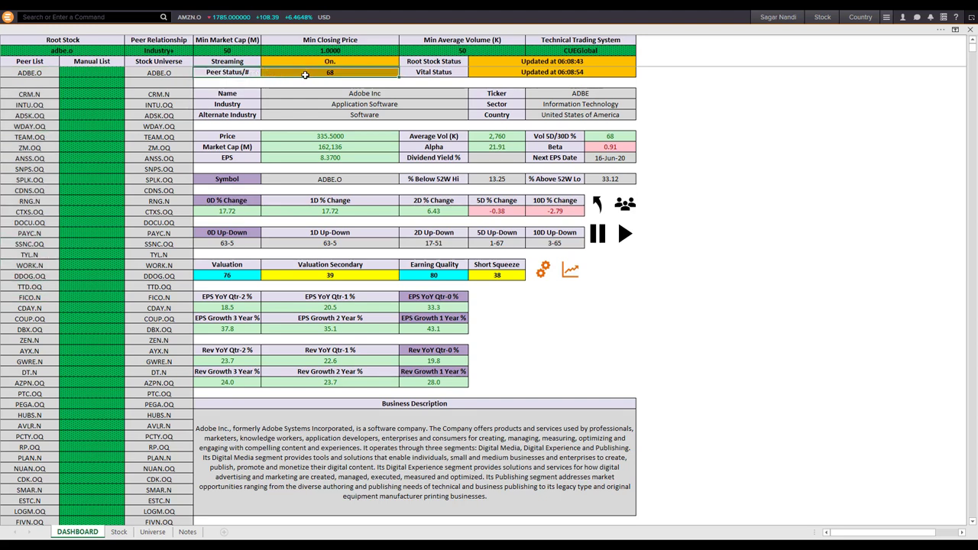
click(496, 72)
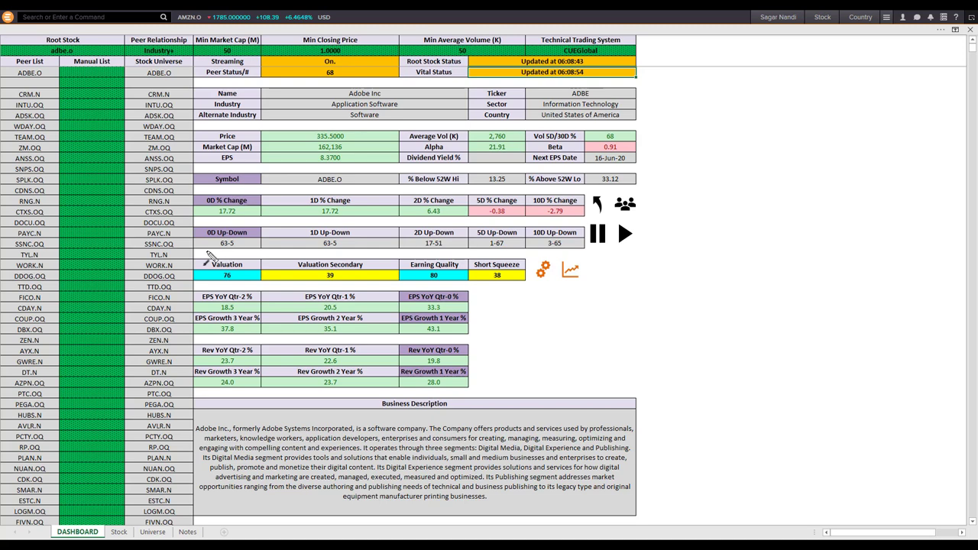
Outline Valuation, Earning Quality and the EPS and revenue growth figures with magenta rectangles, and clear the annotations.
mouse_move(183, 252)
mouse_down()
mouse_move(220, 281)
mouse_move(265, 285)
mouse_up()
mouse_move(399, 253)
mouse_down()
mouse_move(470, 285)
mouse_move(463, 324)
mouse_move(174, 324)
mouse_move(170, 313)
mouse_up()
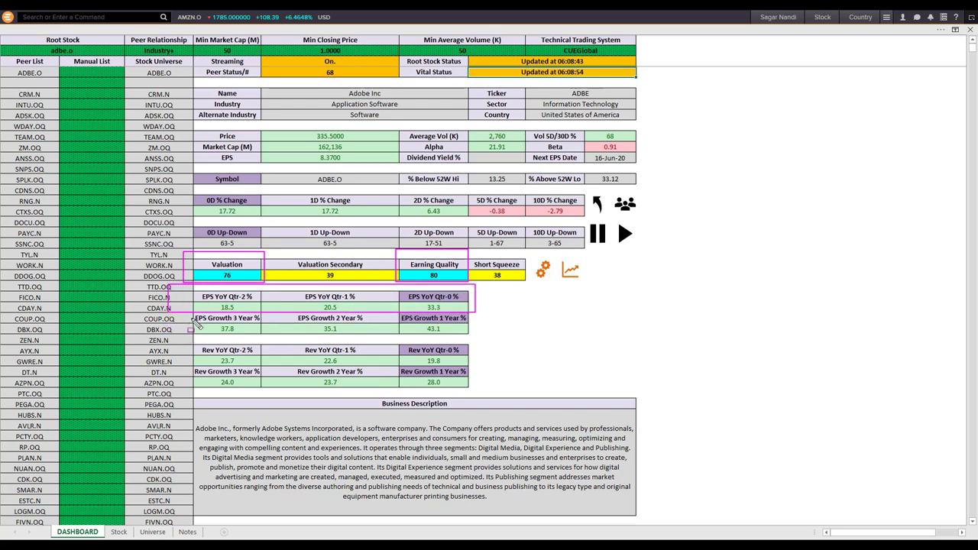
drag(185, 313, 493, 339)
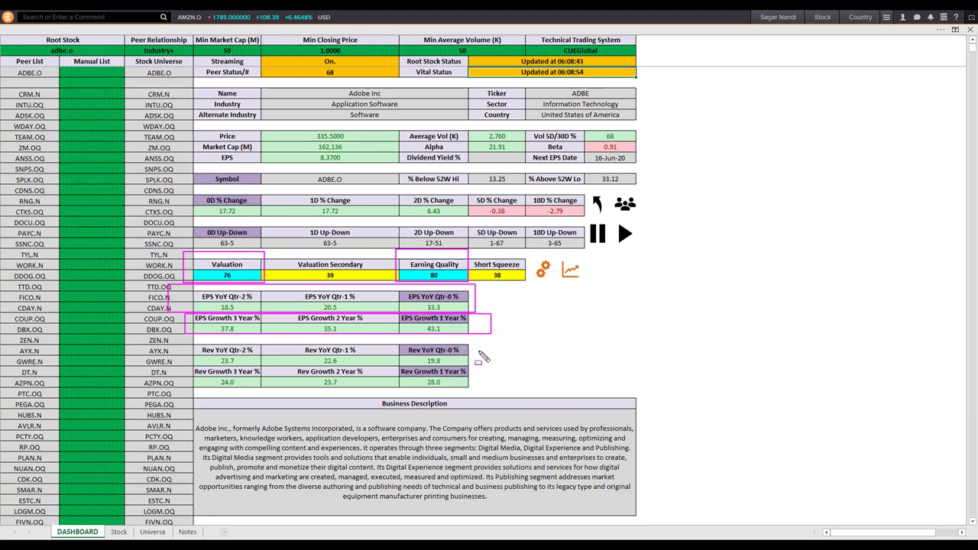
mouse_move(474, 344)
mouse_down()
mouse_move(480, 370)
mouse_move(352, 398)
mouse_move(171, 399)
mouse_move(188, 392)
mouse_up()
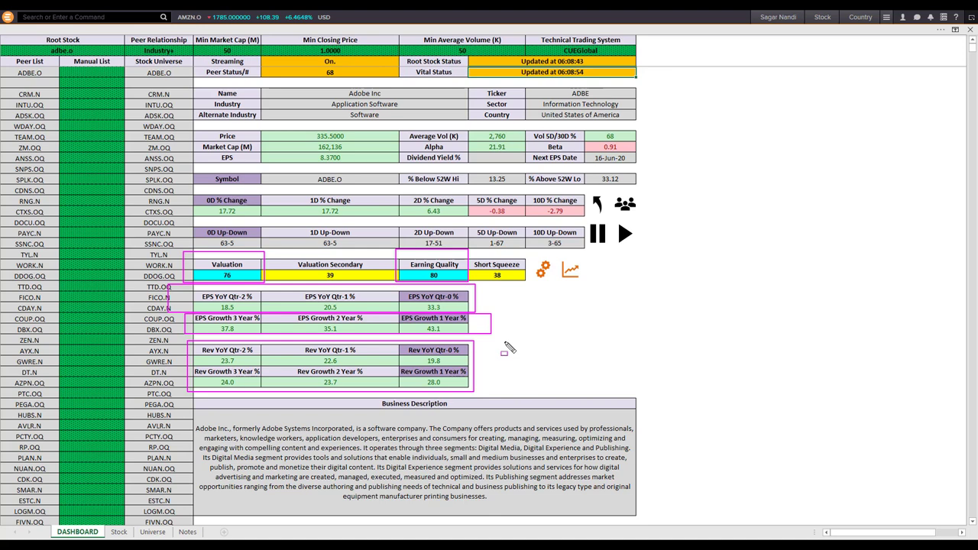
key(e)
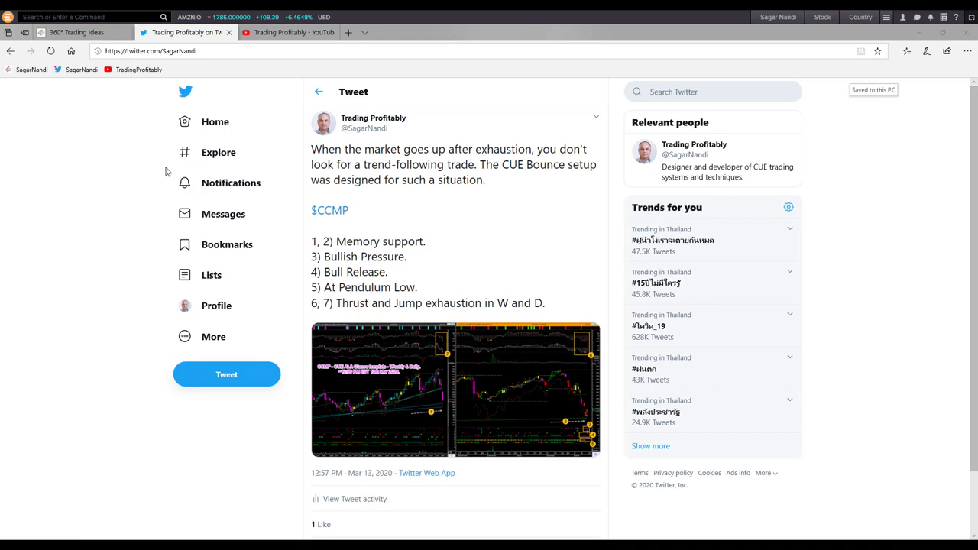
On the CUE Bounce tweet, box the page address and $CCMP, clear those boxes, and box the tweet's time and date.
drag(96, 41, 214, 63)
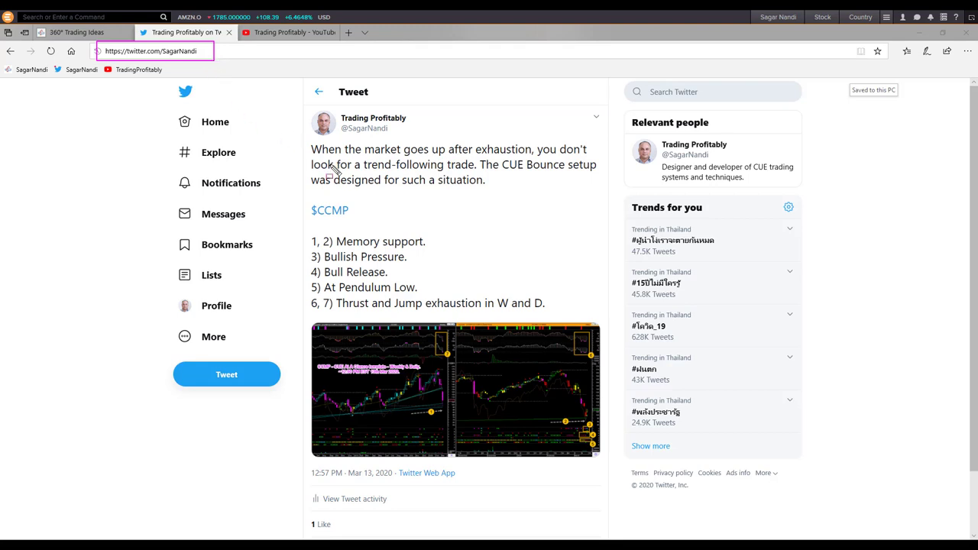
mouse_move(293, 191)
mouse_down()
mouse_move(388, 233)
mouse_move(397, 220)
mouse_up()
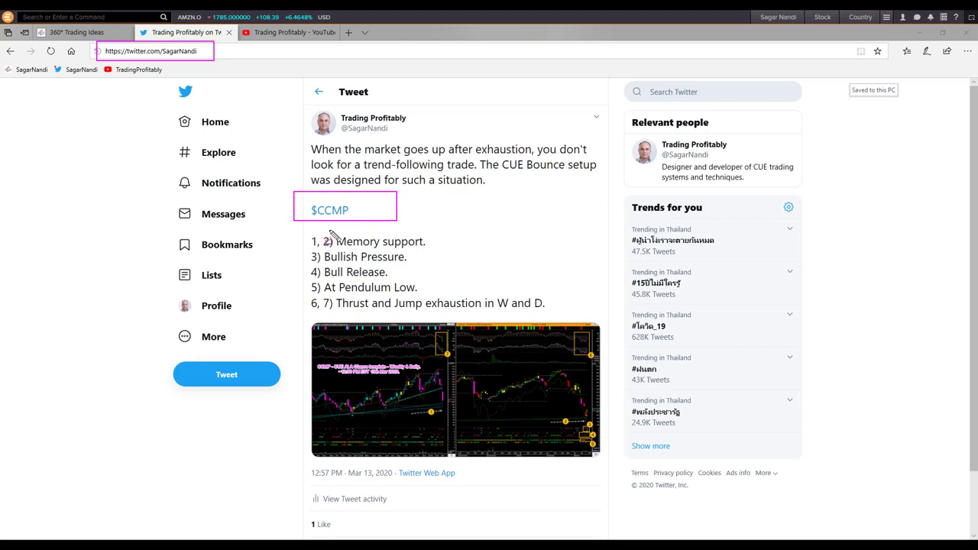
key(e)
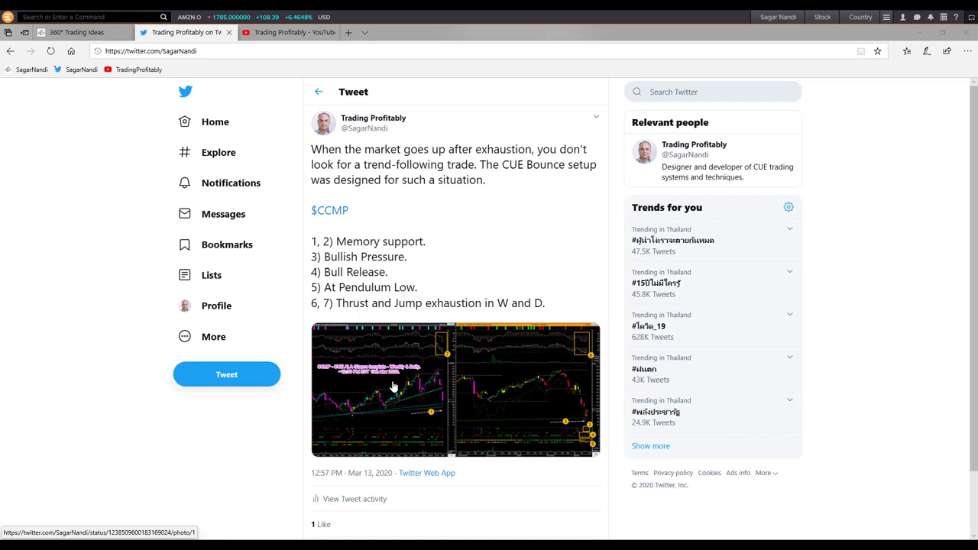
drag(305, 462, 333, 483)
drag(347, 464, 374, 484)
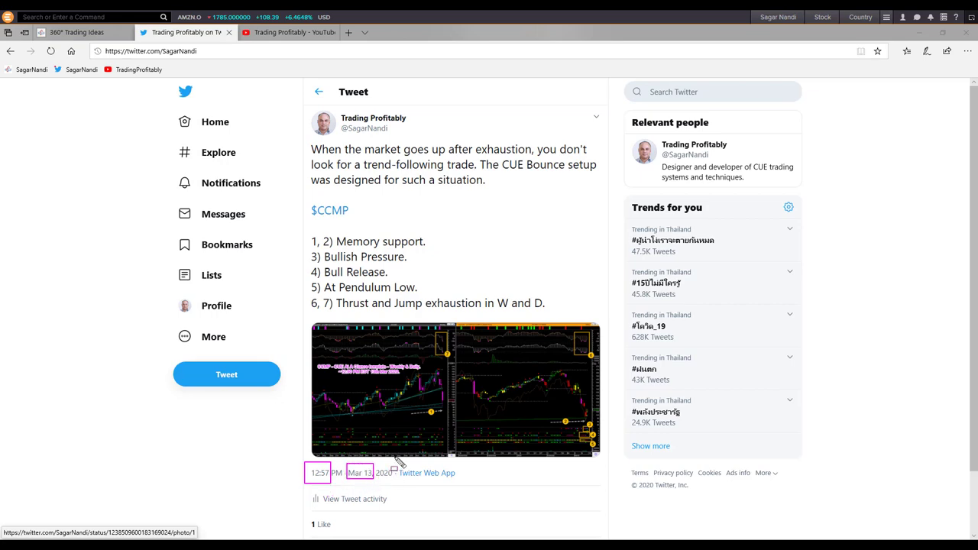
Open the tweet's CCMP chart image and draw arrows along the weekly and daily memory support lines labelled 1 and 2.
click(377, 372)
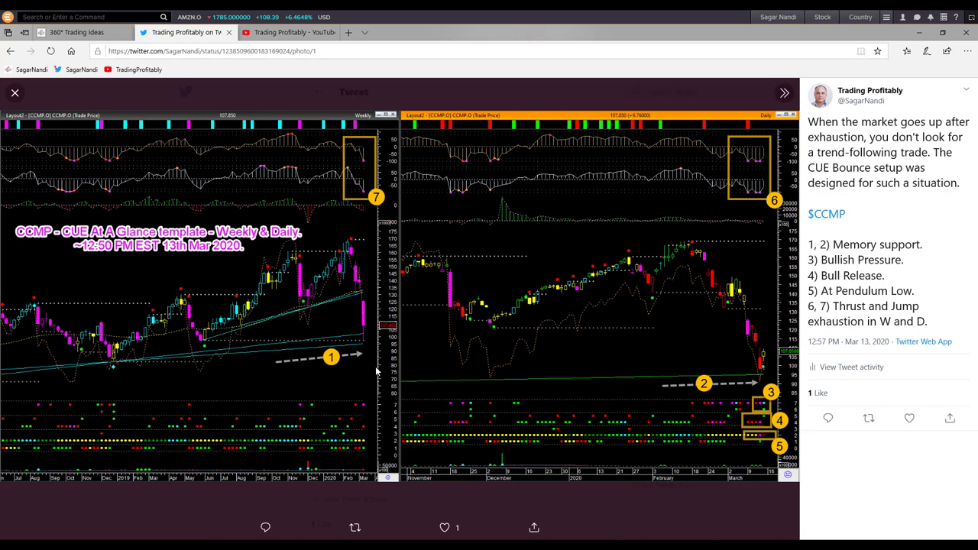
drag(231, 360, 377, 351)
drag(220, 339, 358, 346)
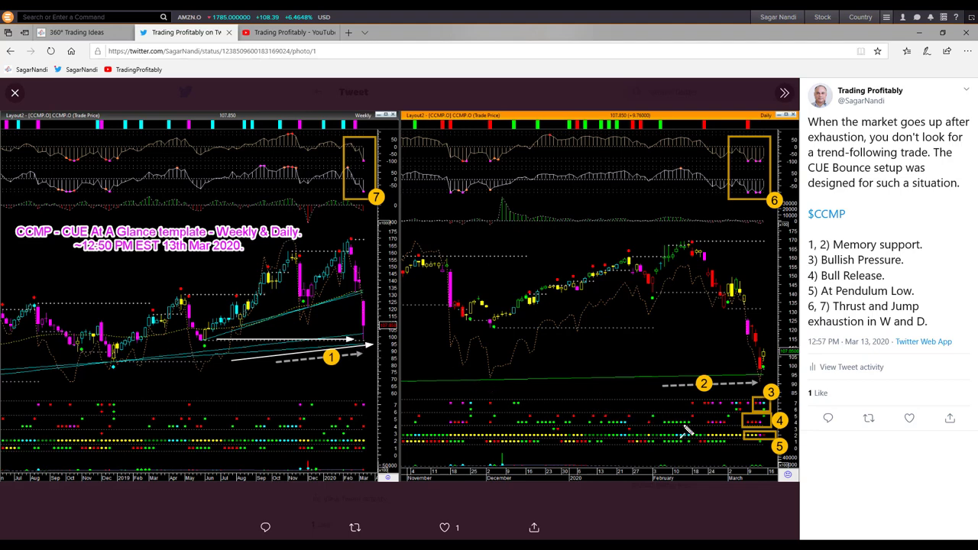
drag(634, 383, 777, 379)
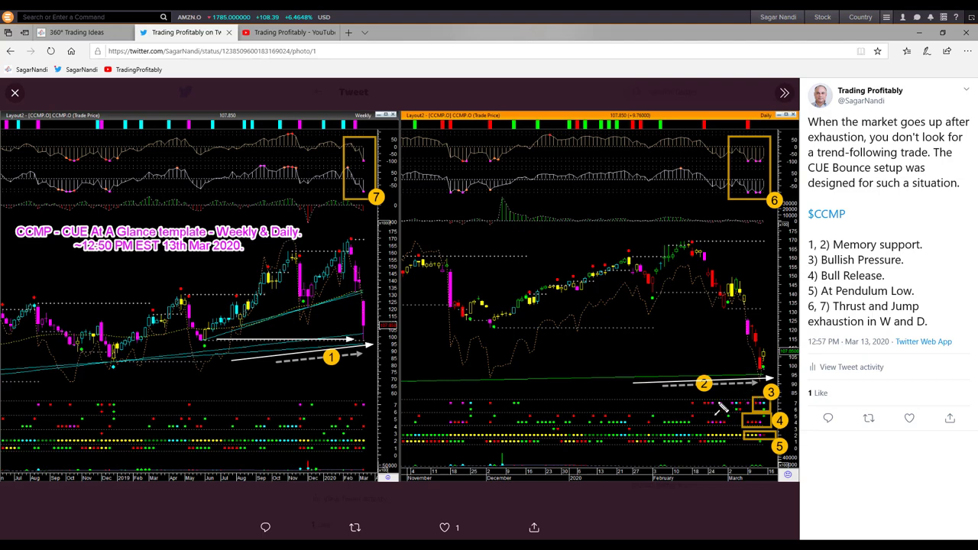